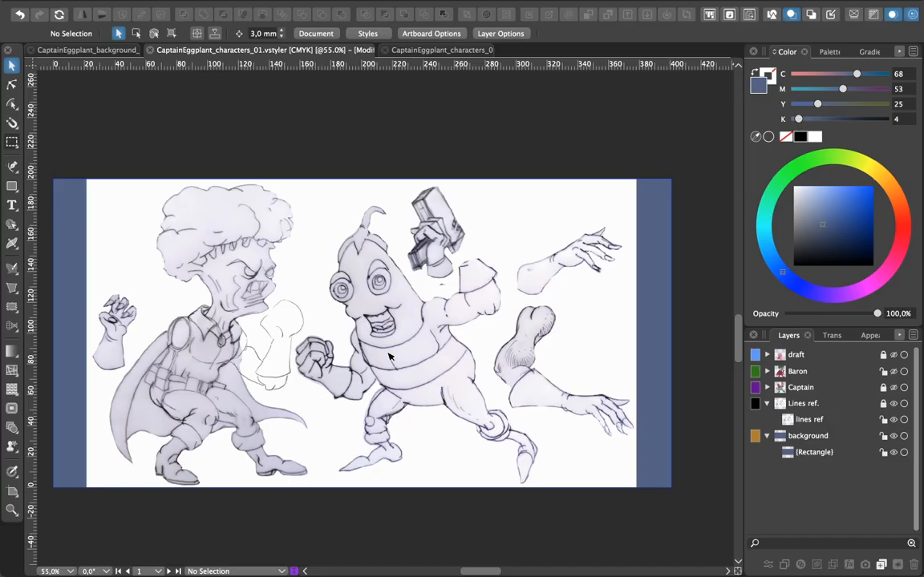
- Make the hidden Baron layer visible over the line reference
left_click(894, 371)
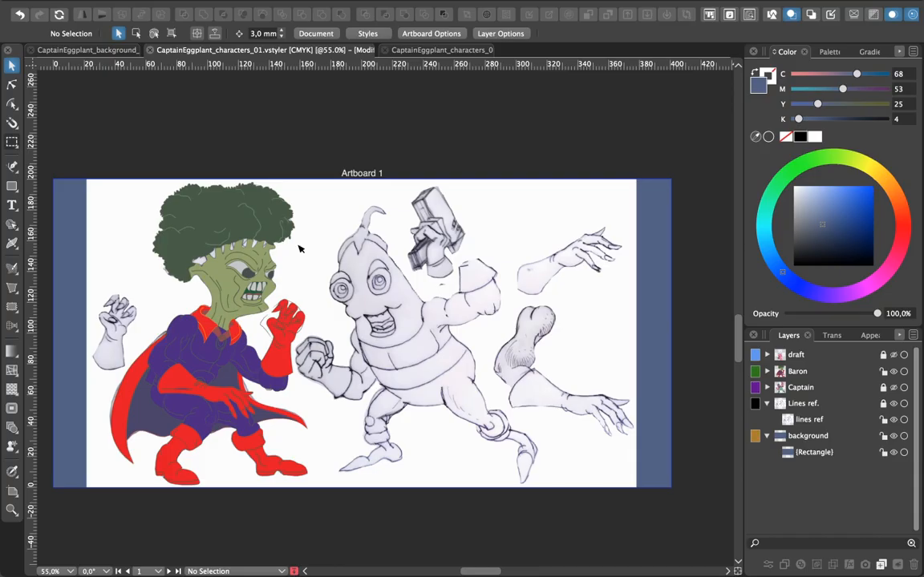
scroll(300, 248, "up", 5)
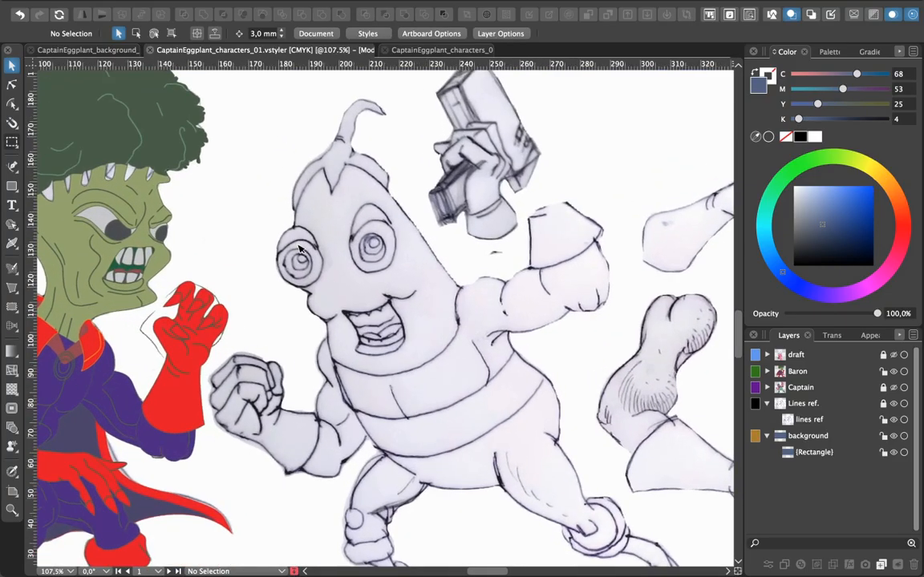
left_click(212, 206)
scroll(232, 231, "left", 5)
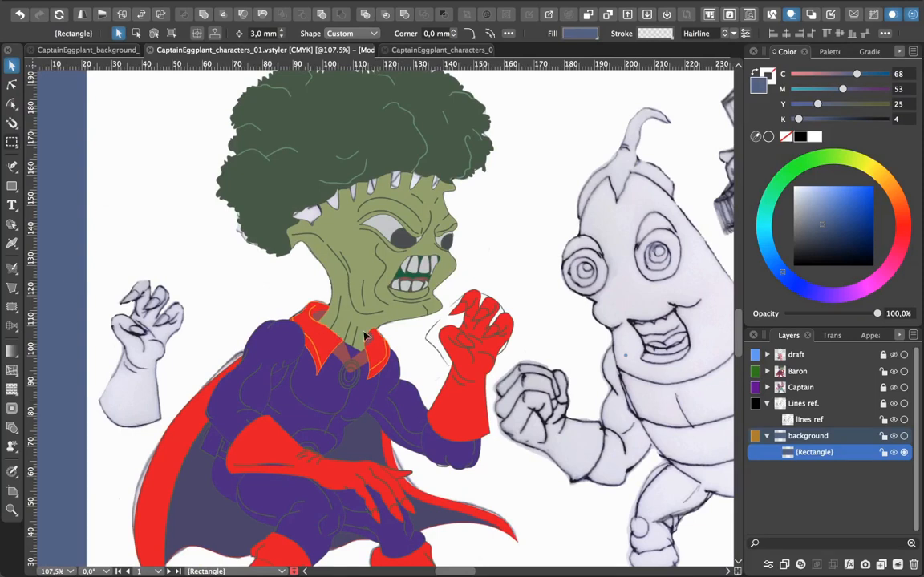
scroll(485, 191, "up", 2)
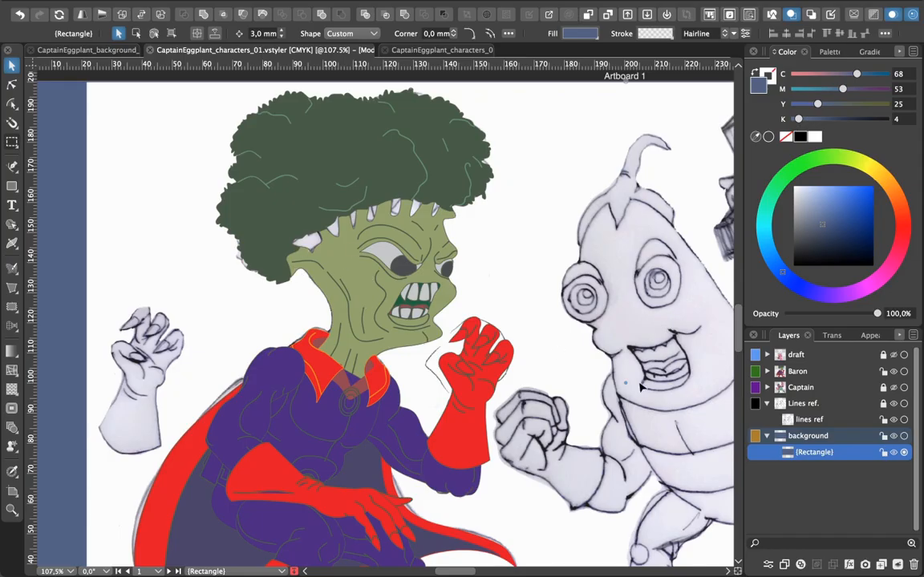
- Isolate the Baron's head group and select the hair shape to examine its outline, clearing the selection at the end
double_click(365, 165)
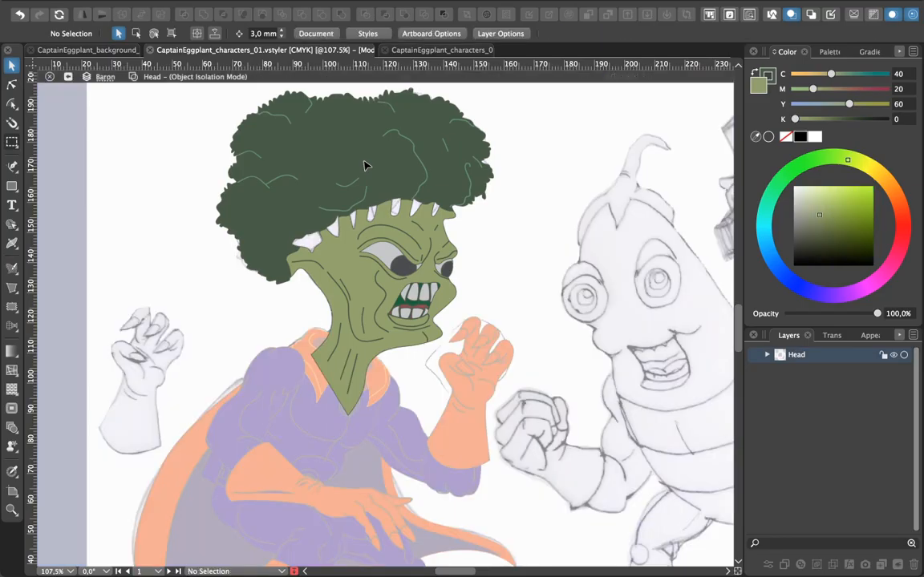
left_click(366, 165)
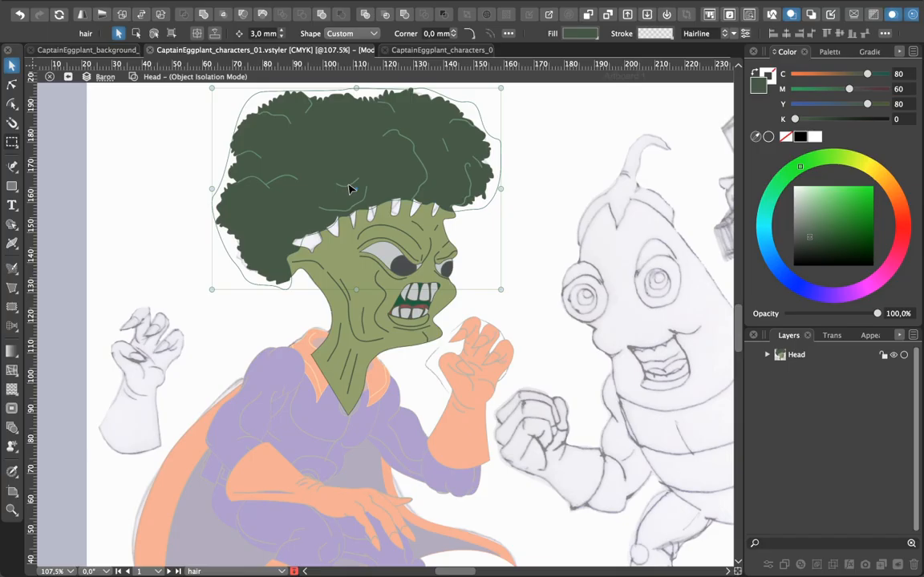
left_click(533, 318)
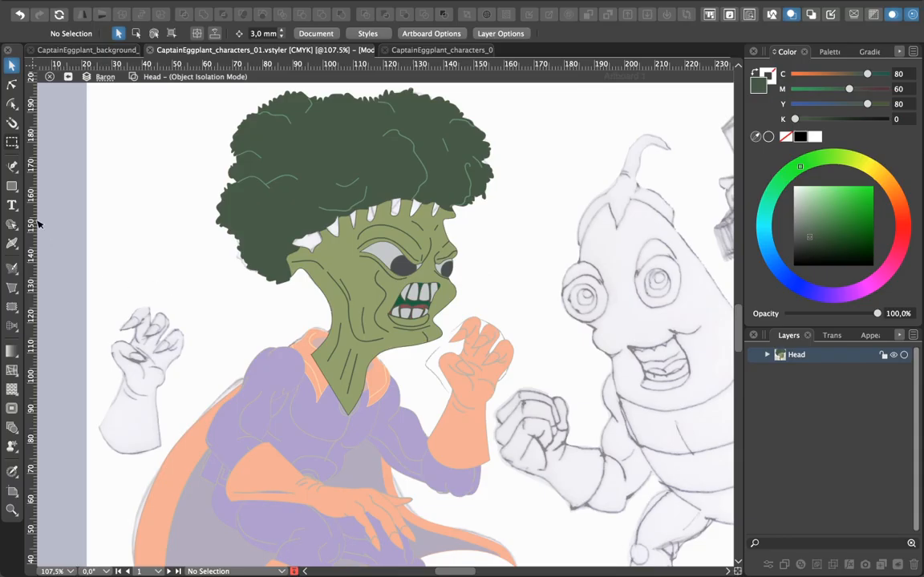
- Inspect the open wrinkle paths on the Baron's face with the freehand drawing tool and leave the head's isolation mode
left_click(12, 166)
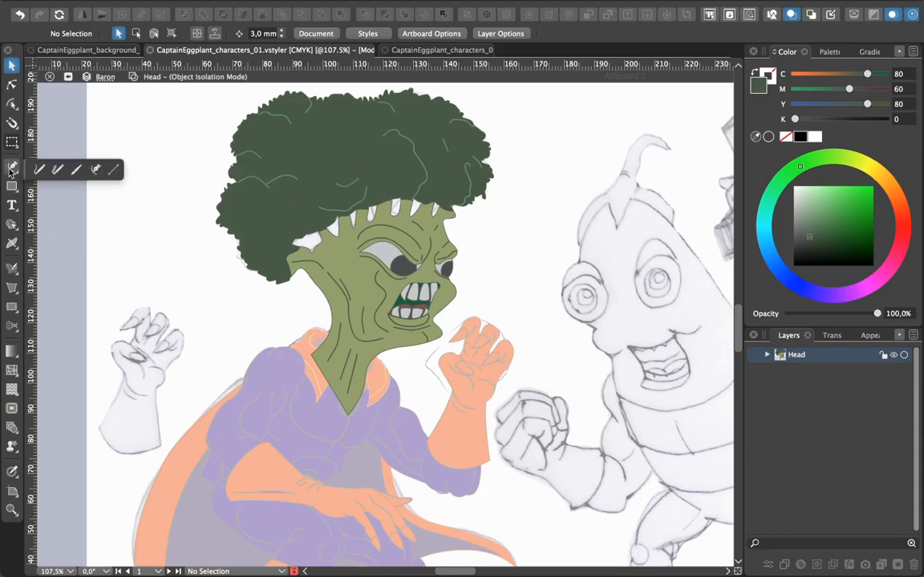
left_click(56, 171)
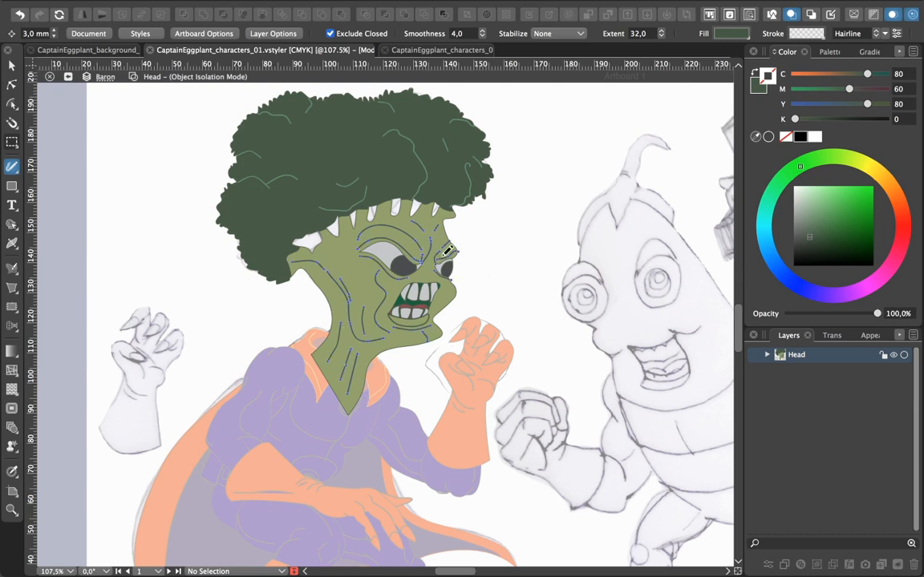
left_click(12, 65)
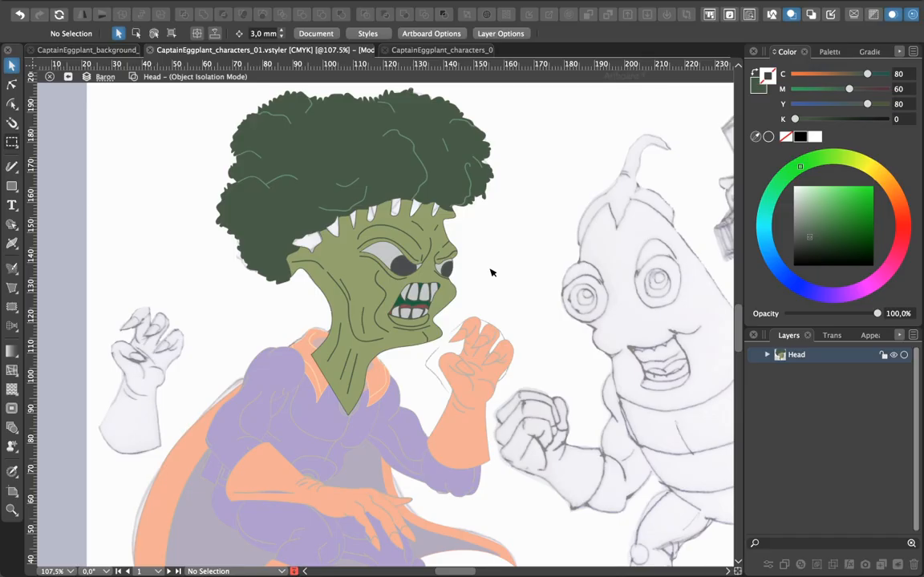
double_click(503, 283)
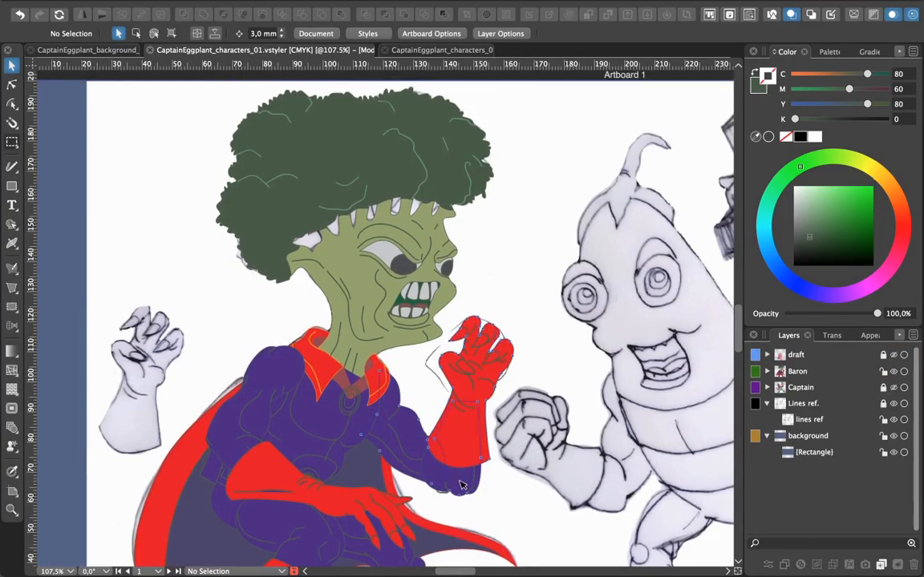
- Move the Baron's right arm off the body, rotate it, and reposition it at the shoulder with the forearm raised across the chest
left_click(522, 390)
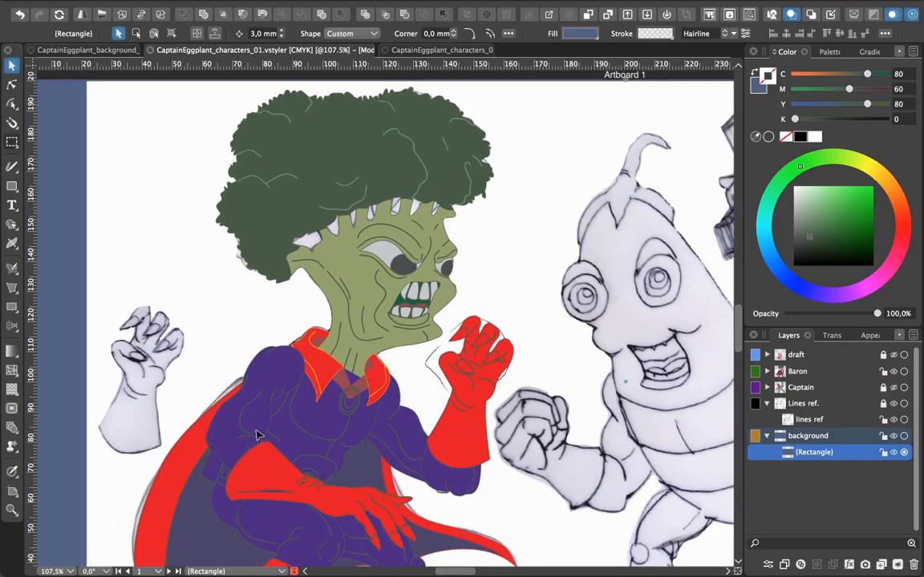
left_click(261, 380)
left_click_drag(261, 380, 553, 146)
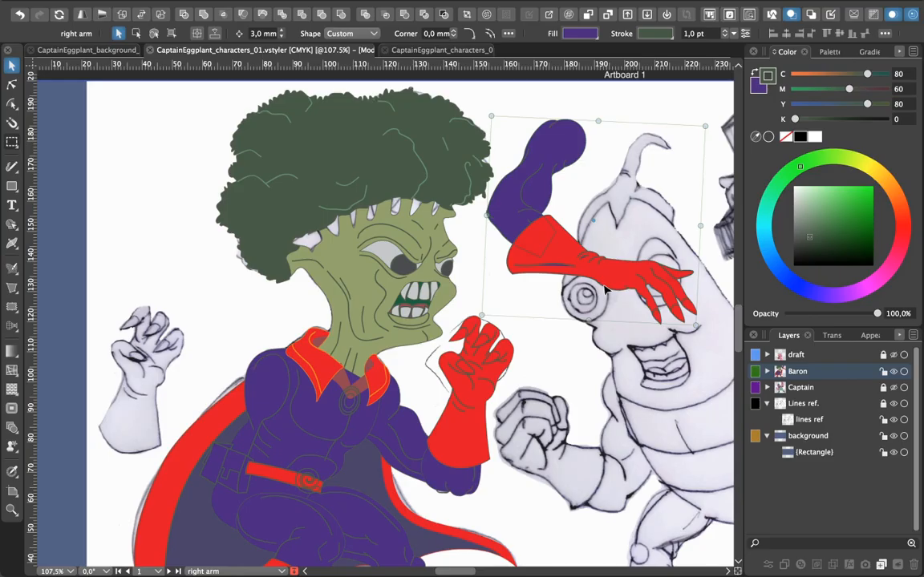
left_click_drag(697, 330, 709, 240)
left_click_drag(517, 193, 390, 367)
left_click_drag(525, 169, 446, 457)
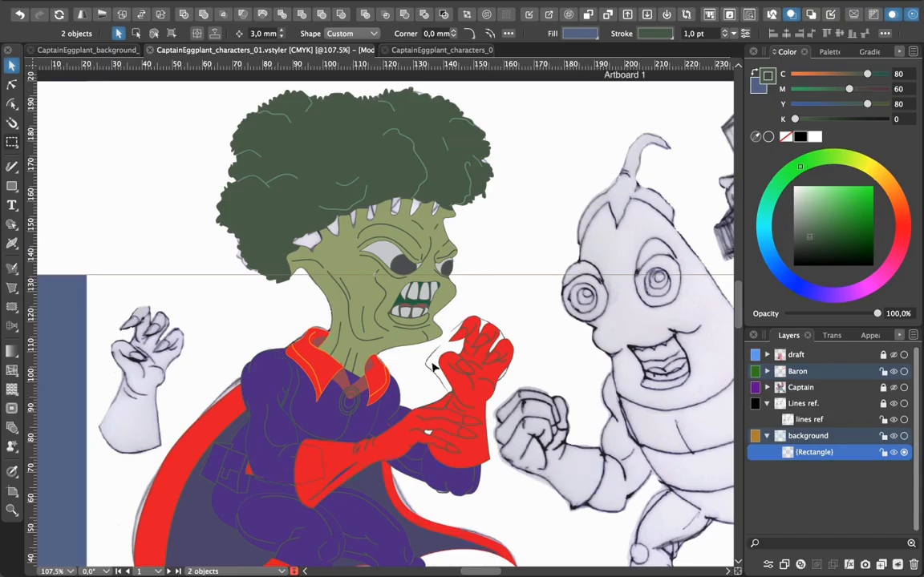
left_click(498, 233)
- Examine the cuff region of the Baron's right boot with the region-based shape tool and reselect the boot
scroll(513, 240, "down", 3)
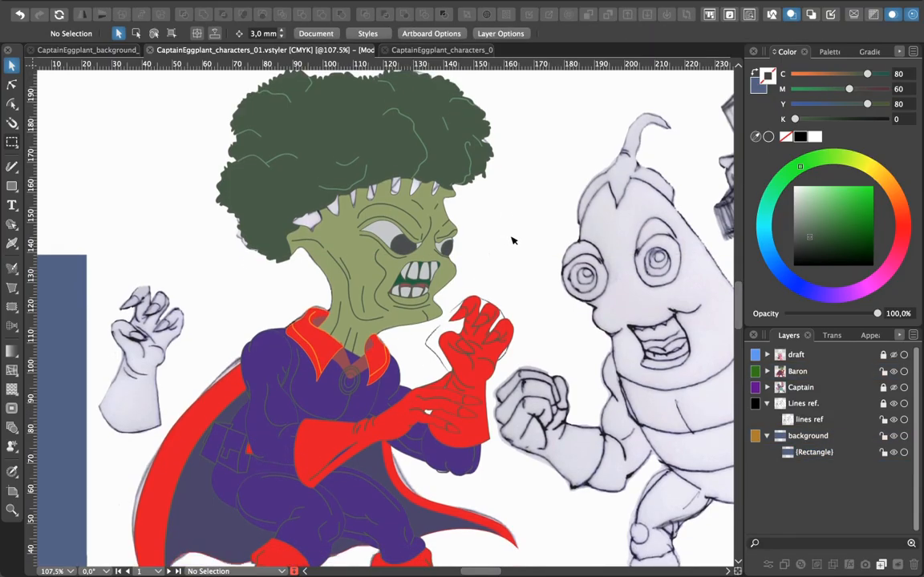
scroll(667, 300, "down", 10)
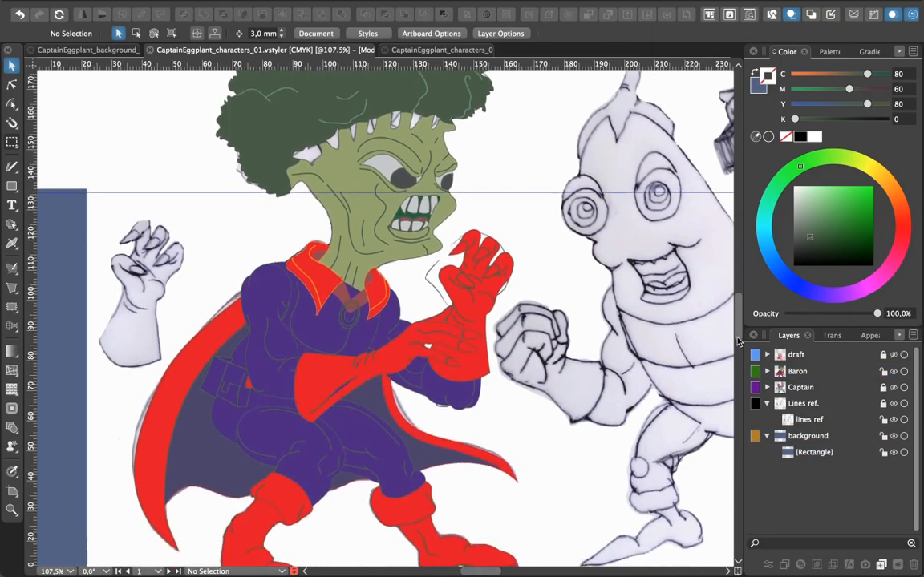
left_click(290, 345)
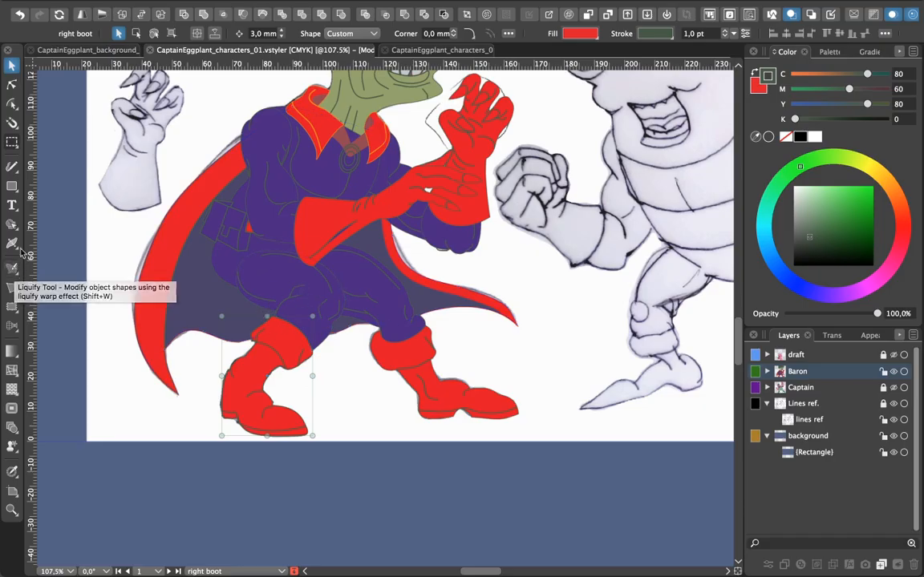
left_click(12, 224)
left_click(250, 362)
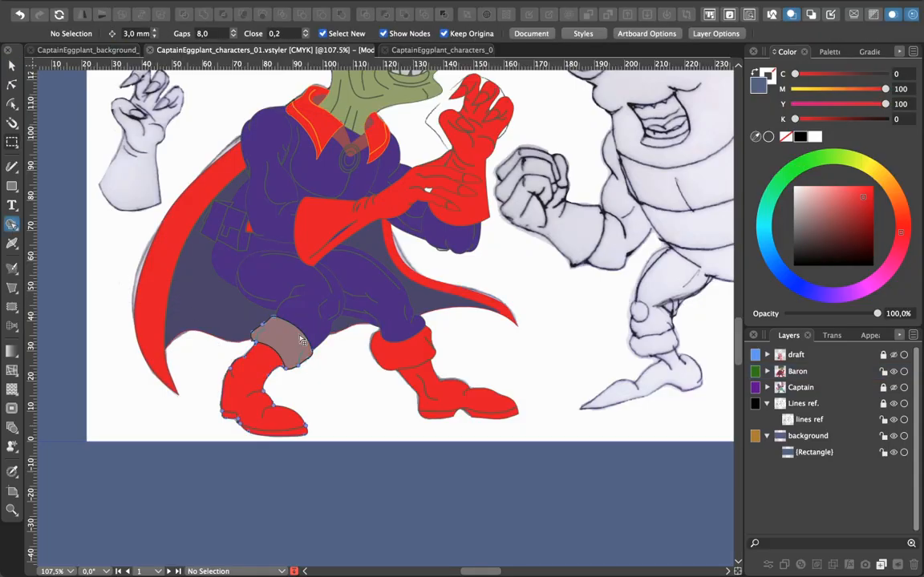
left_click(282, 342)
left_click(280, 354)
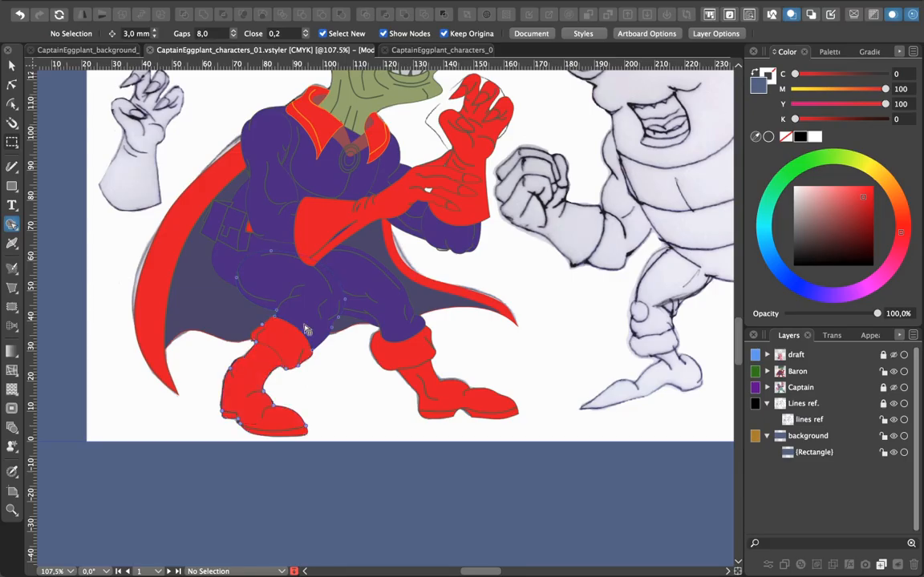
key("v")
left_click(275, 326)
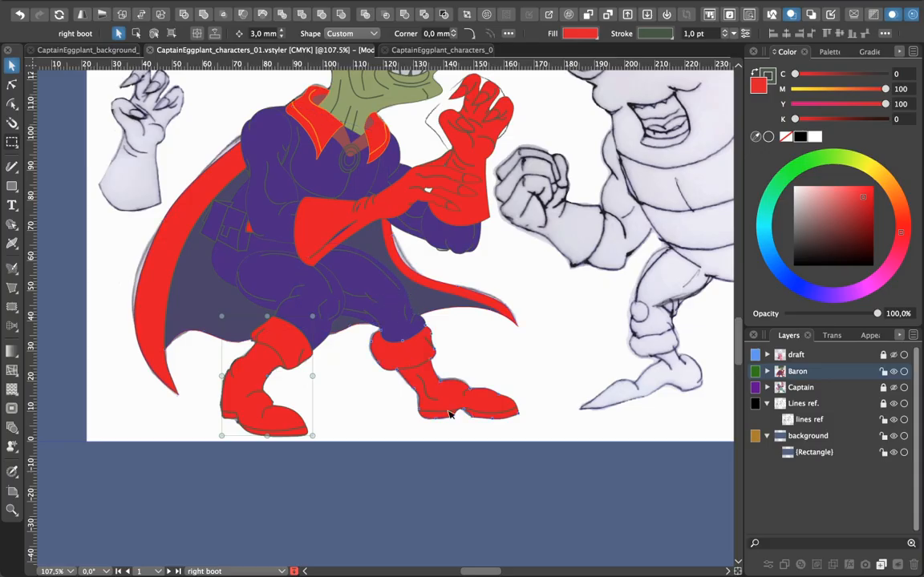
- Review the Baron's whole figure from the boots up to the hair
scroll(572, 372, "up", 3)
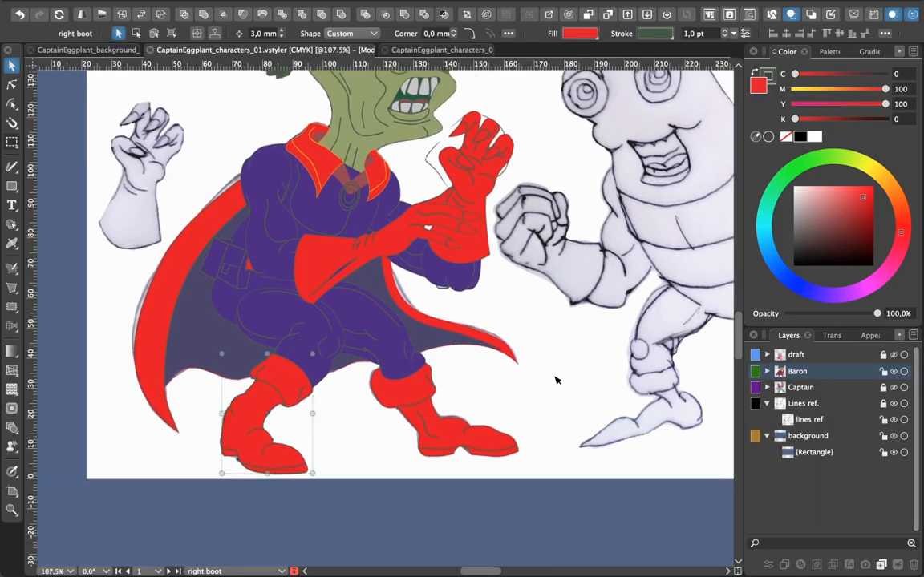
scroll(558, 380, "up", 5)
scroll(557, 380, "up", 1)
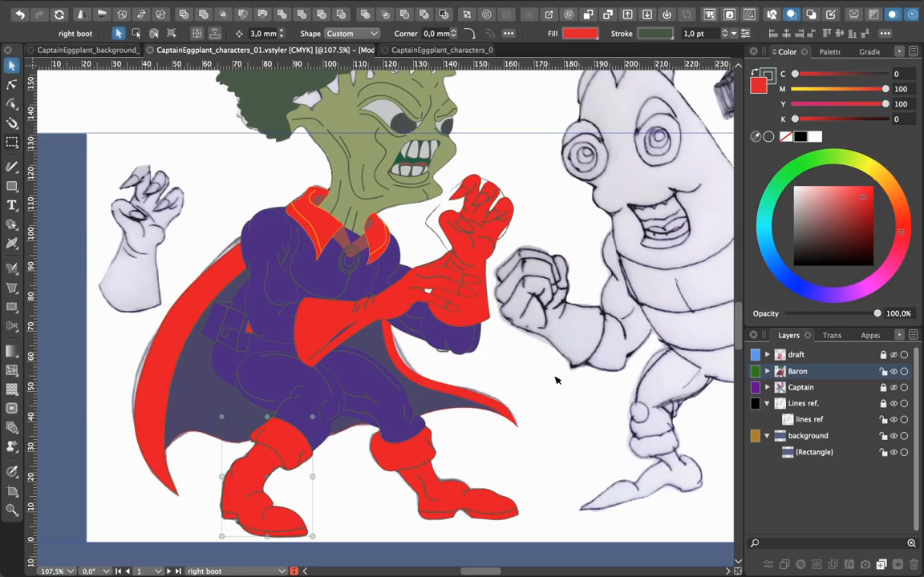
left_click(110, 345)
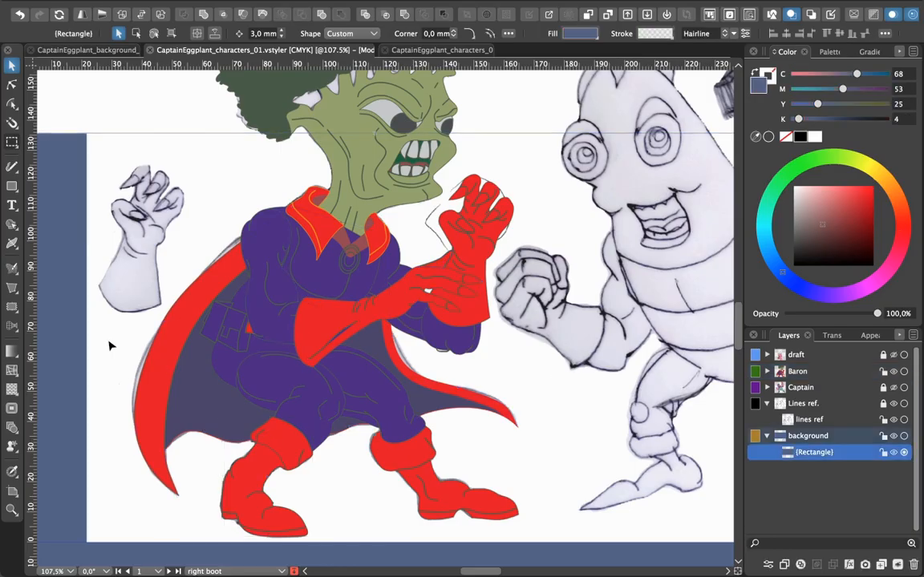
scroll(423, 234, "up", 3)
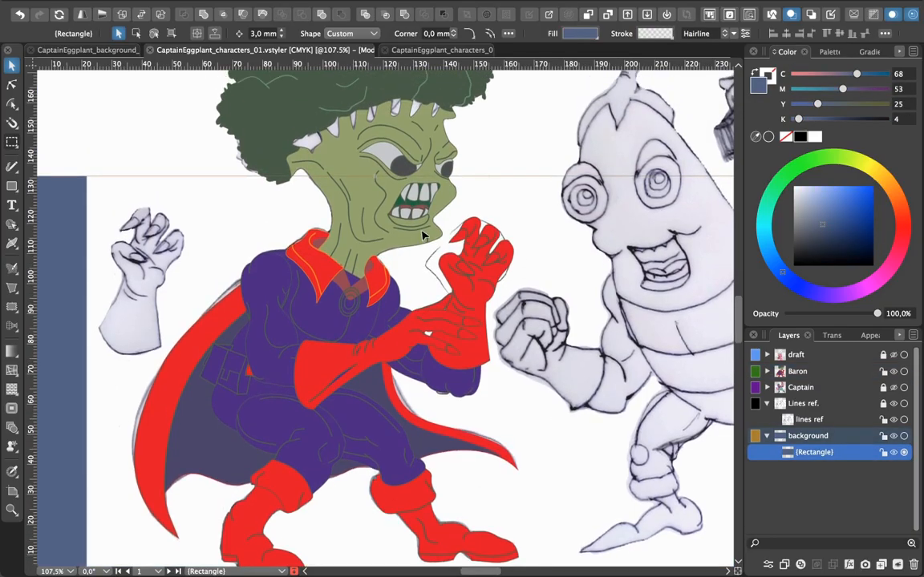
left_click(177, 127)
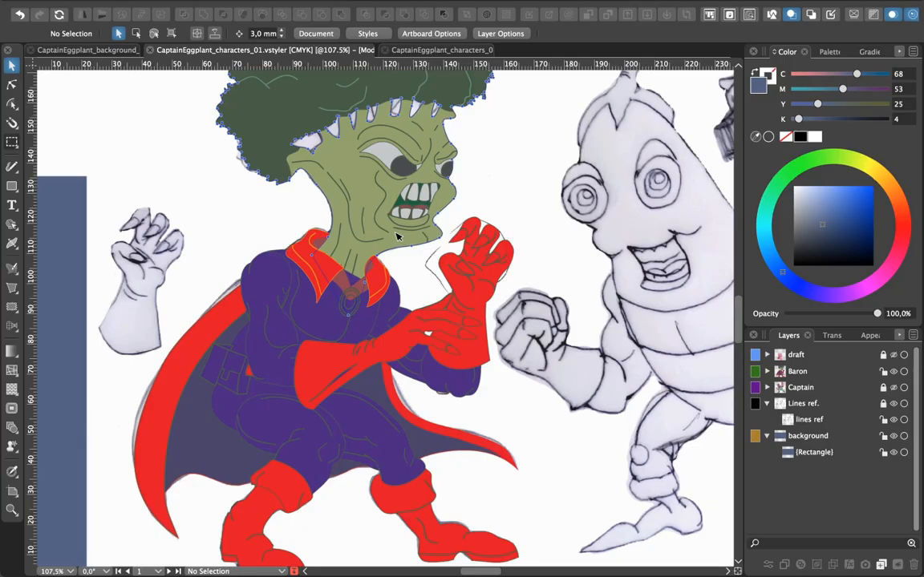
left_click(206, 228)
key("super+minus")
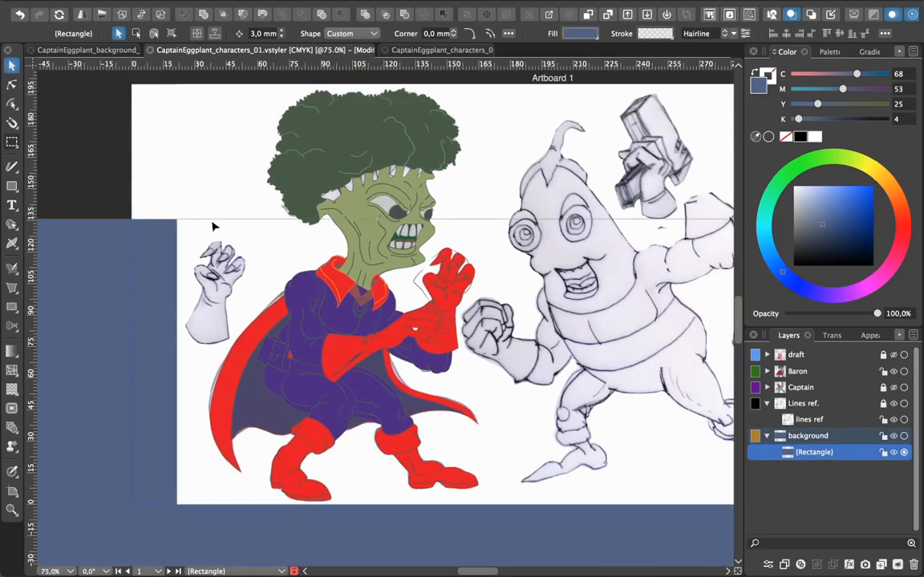
- Clear the selection and make the hidden Captain layer visible
left_click(99, 165)
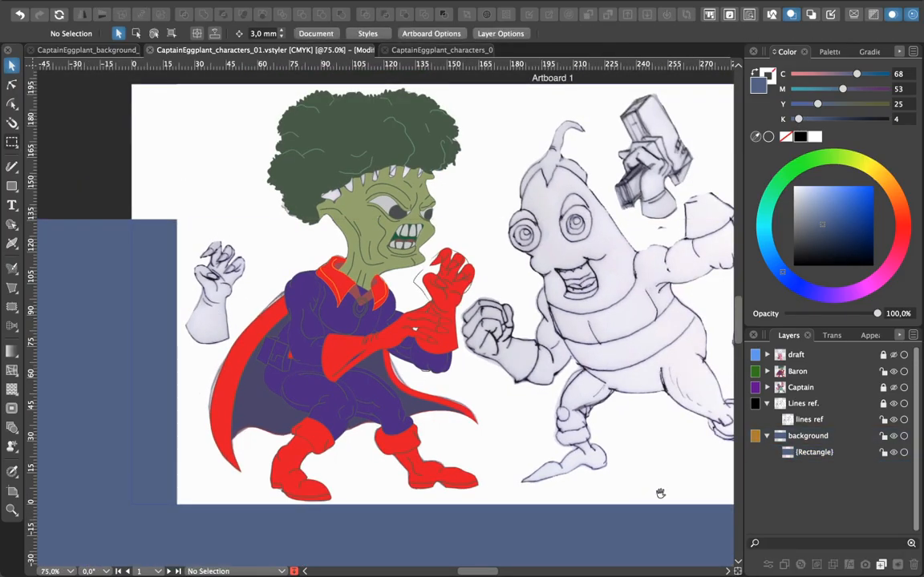
left_click_drag(660, 491, 531, 500)
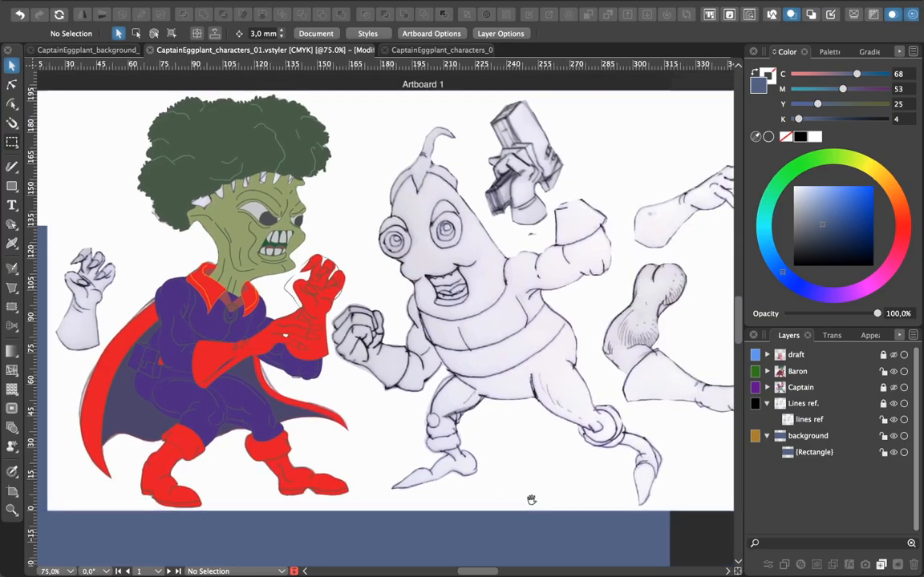
left_click(895, 388)
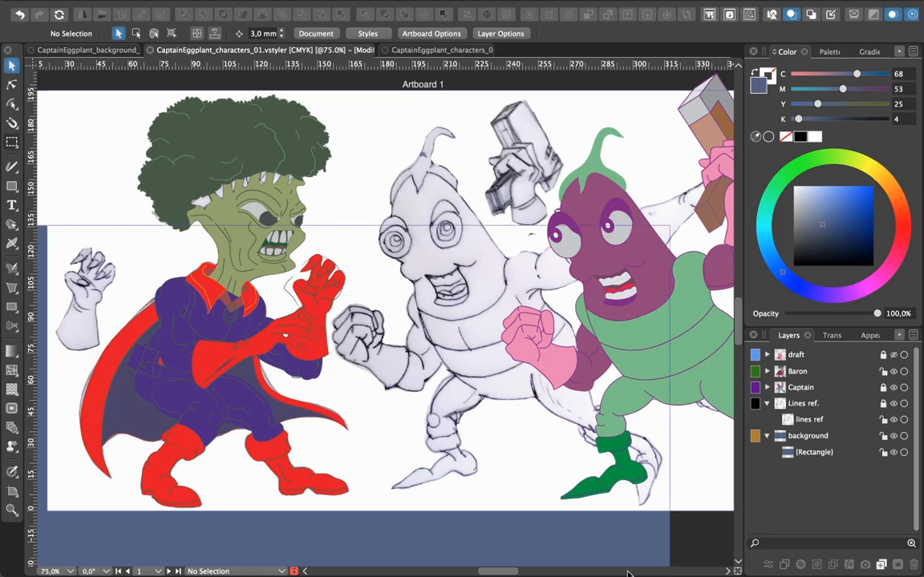
left_click_drag(492, 573, 519, 573)
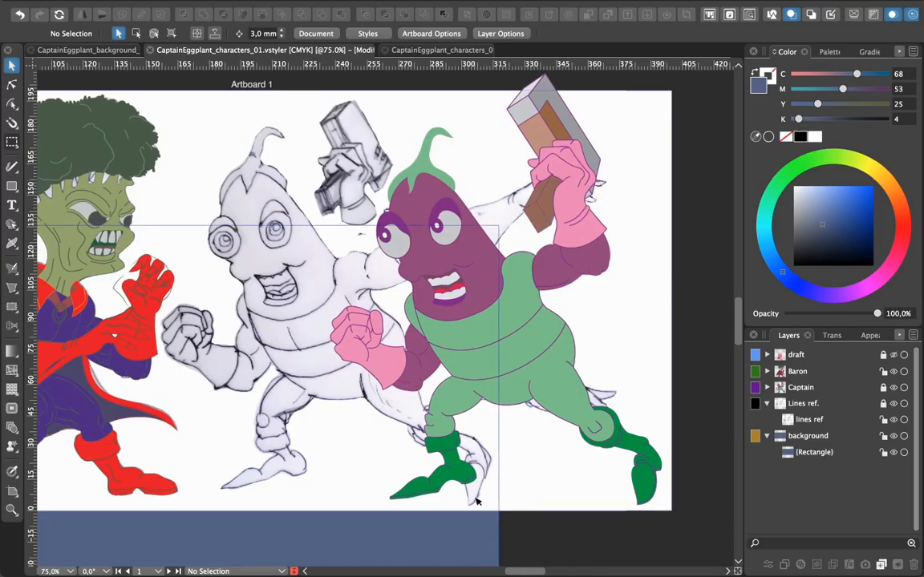
- Select everything on the Captain layer and move the character horizontally onto its matching line sketch
left_click(904, 388)
left_click_drag(512, 335, 349, 333)
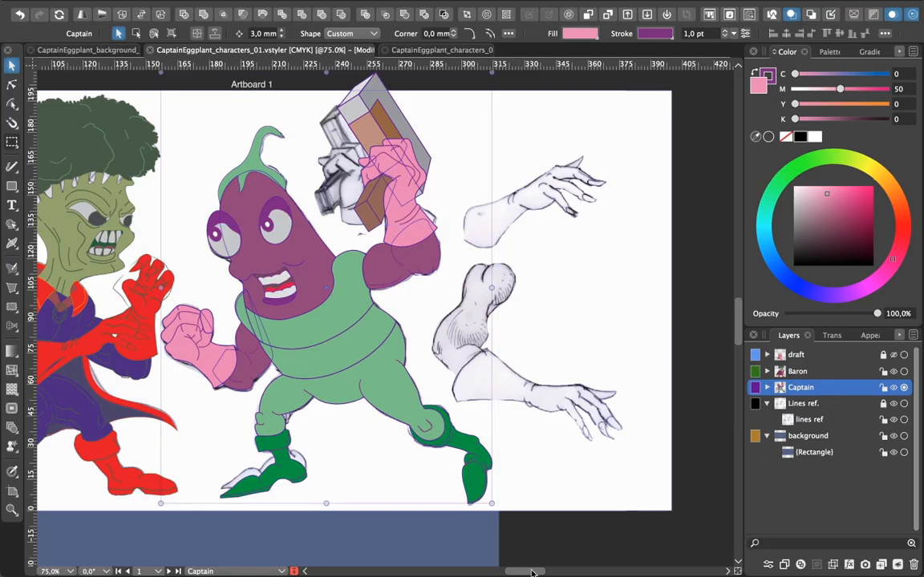
left_click_drag(531, 573, 521, 574)
scroll(522, 573, "left", 6)
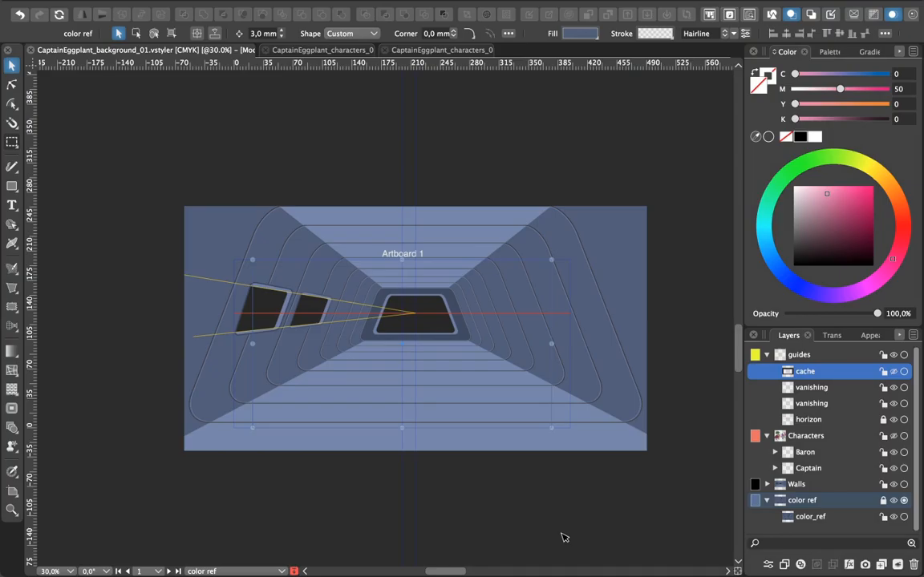
- In the CaptainEggplant_background_01 document, show the cache layer to mask the artwork outside the artboard
scroll(564, 537, "up", 2)
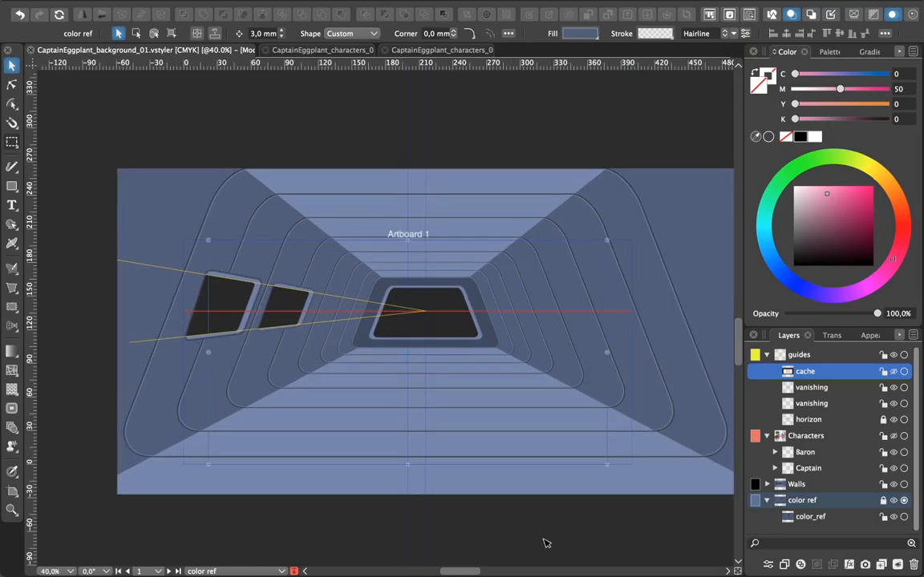
left_click_drag(462, 572, 473, 572)
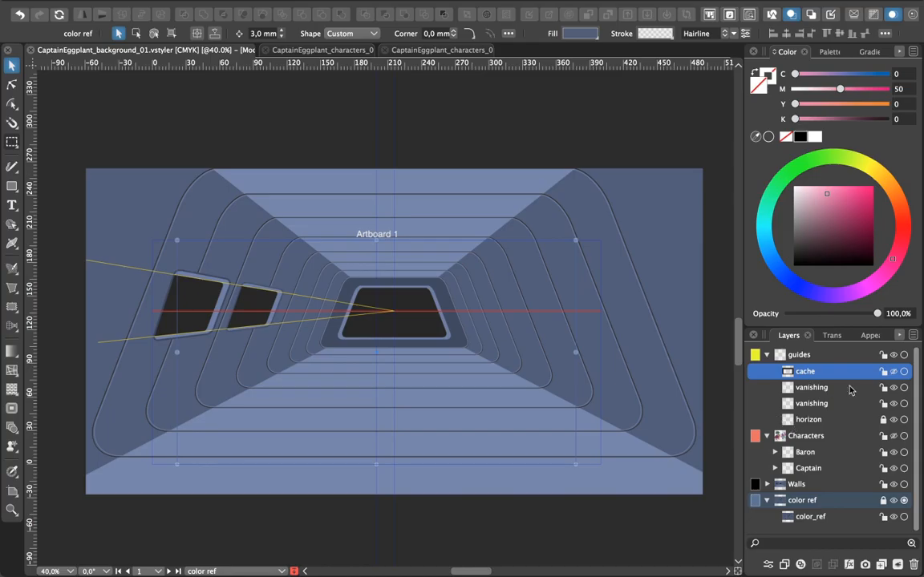
left_click(895, 373)
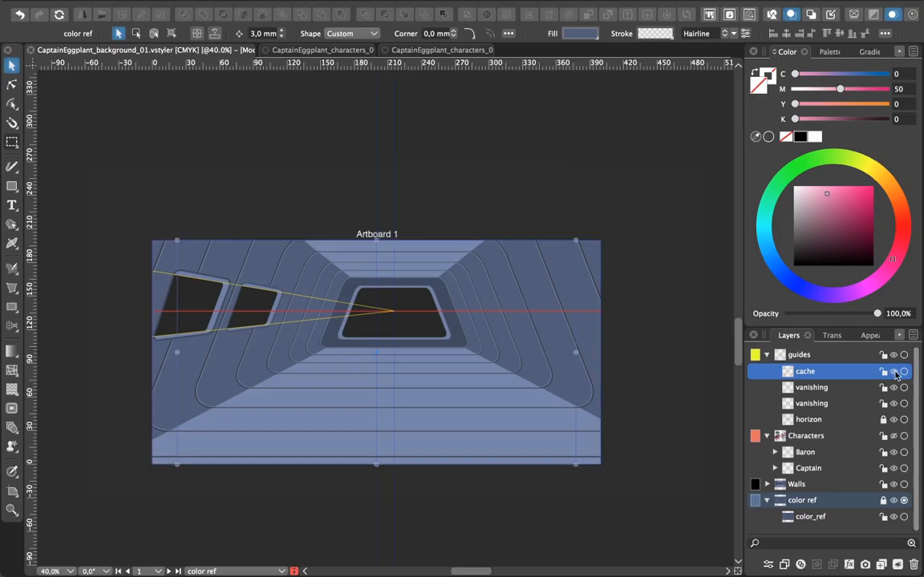
- Swing the outer ends of the two yellow vanishing guides onto the floor, spreading them to opposite sides of the artboard's bottom edge
left_click(656, 140)
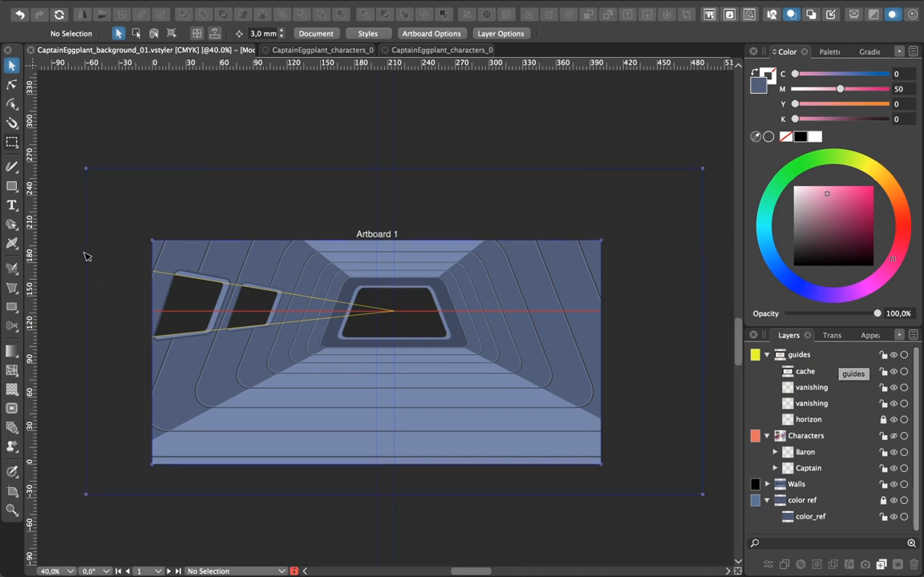
left_click(12, 84)
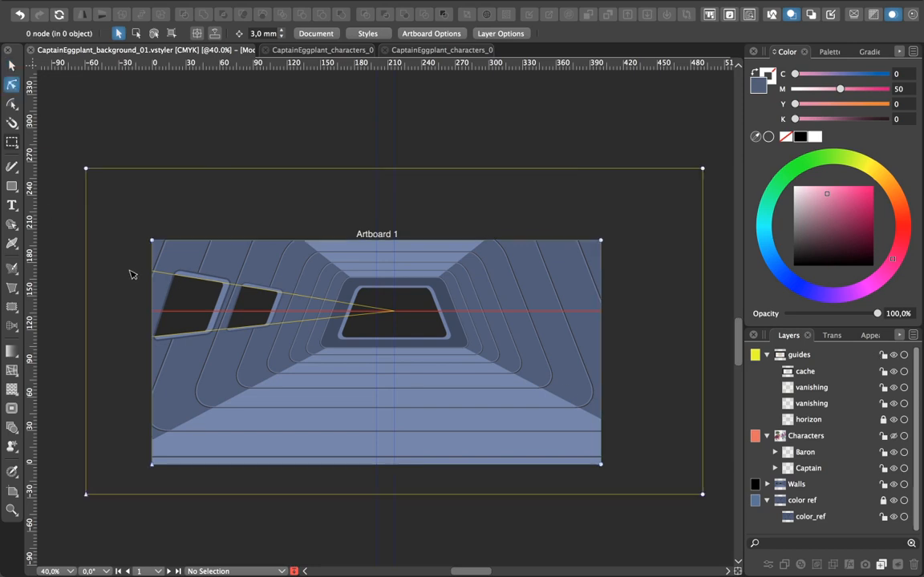
left_click(166, 274)
left_click_drag(91, 260, 484, 432)
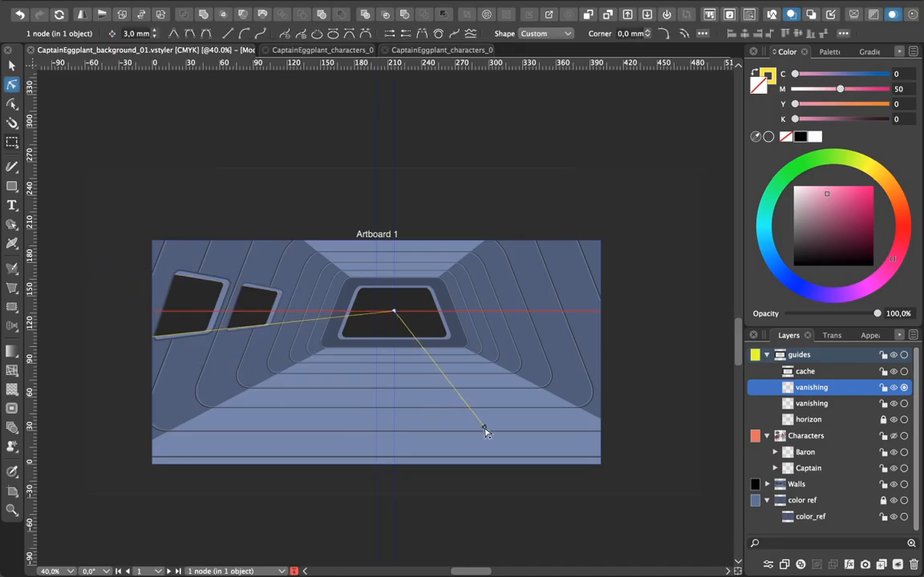
left_click(210, 331)
left_click_drag(97, 348, 548, 432)
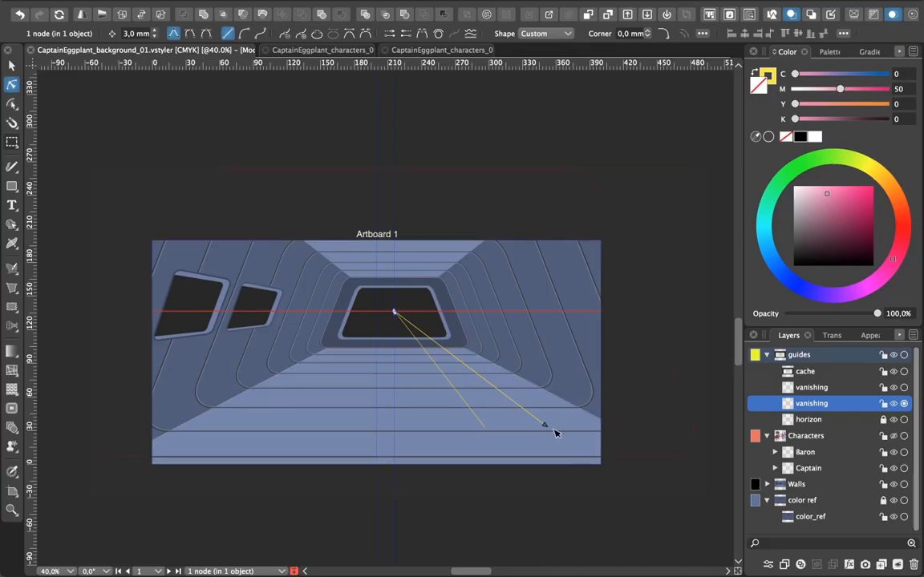
left_click_drag(544, 427, 596, 446)
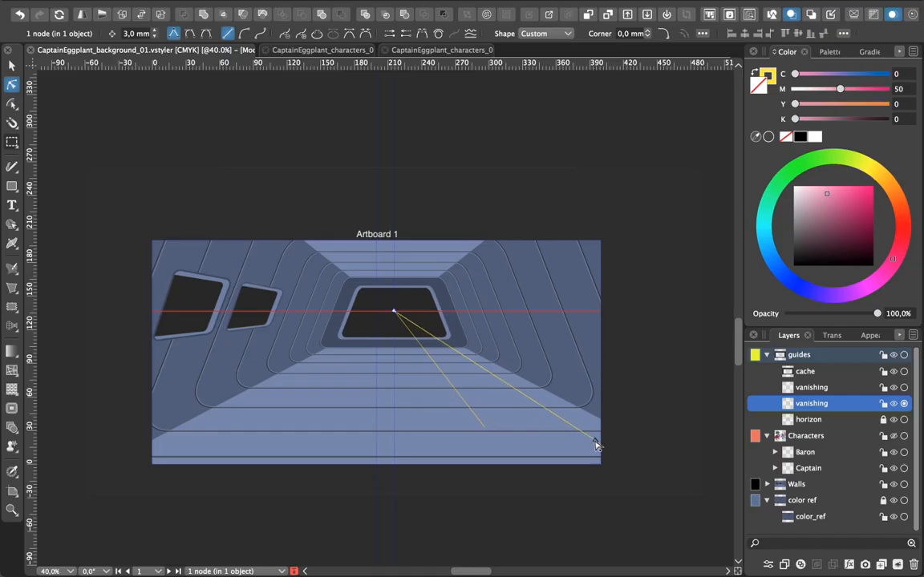
left_click_drag(596, 445, 239, 470)
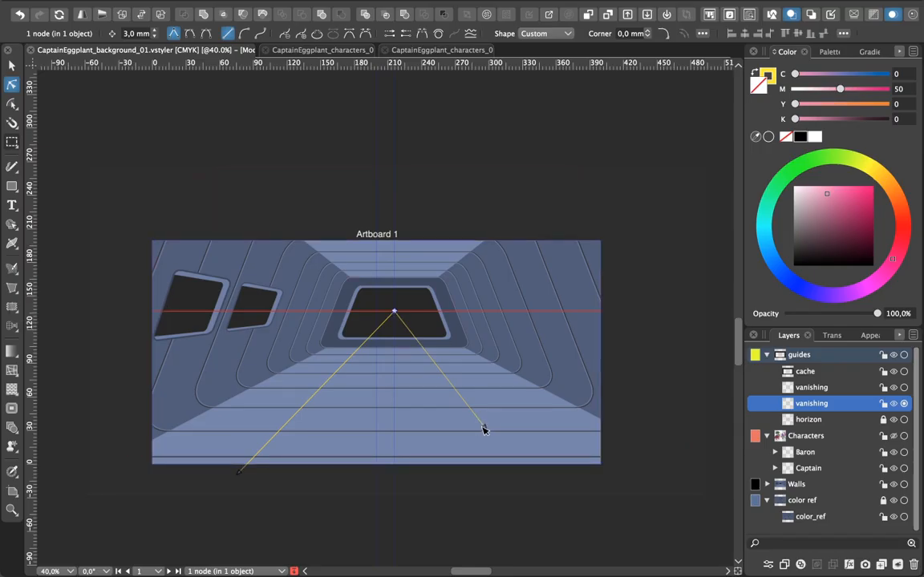
left_click_drag(485, 431, 550, 469)
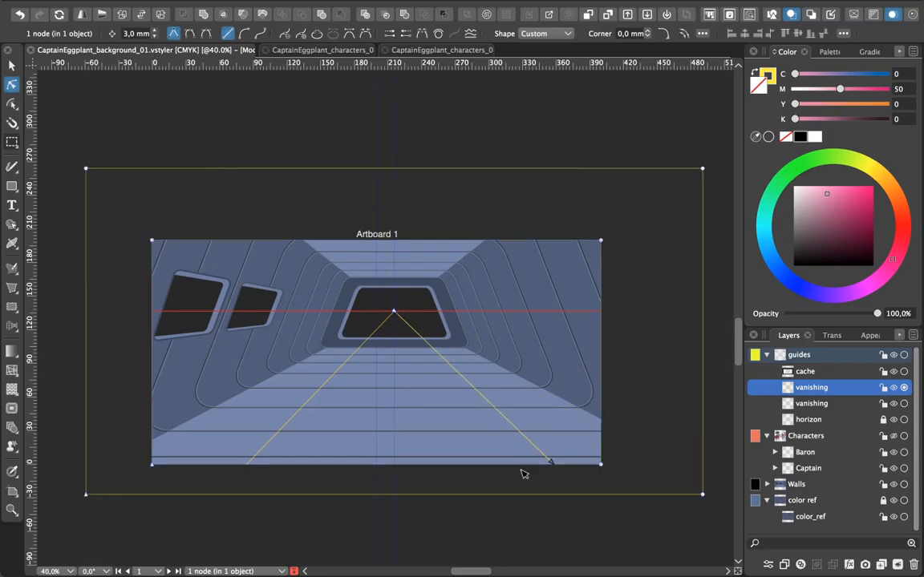
left_click(668, 521)
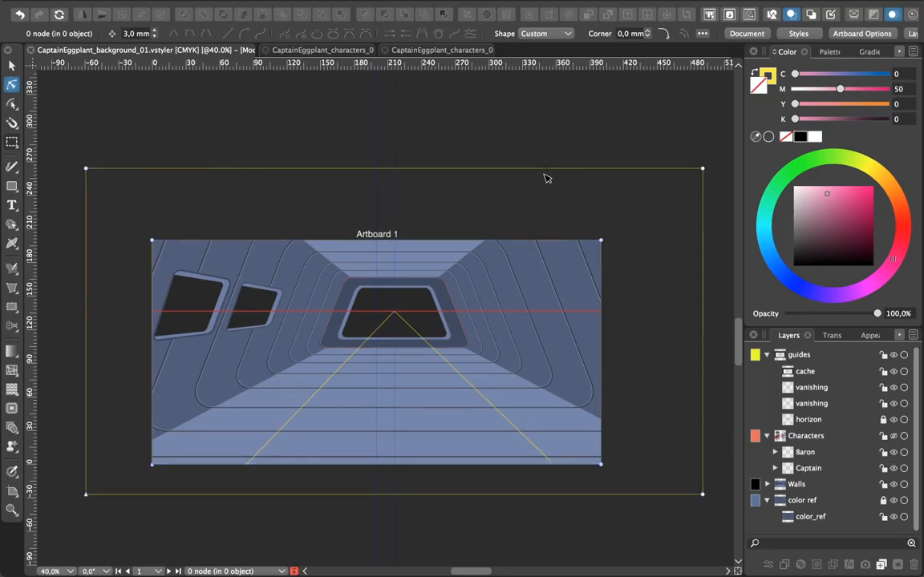
- Switch to outline display and hide the color ref and cache layers to examine the background's full construction lines
key("super+y")
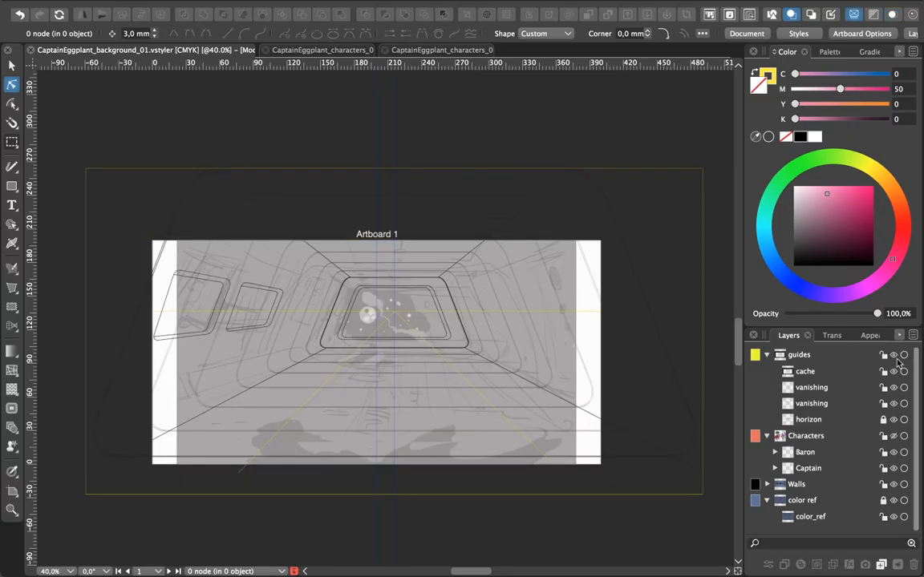
left_click(893, 500)
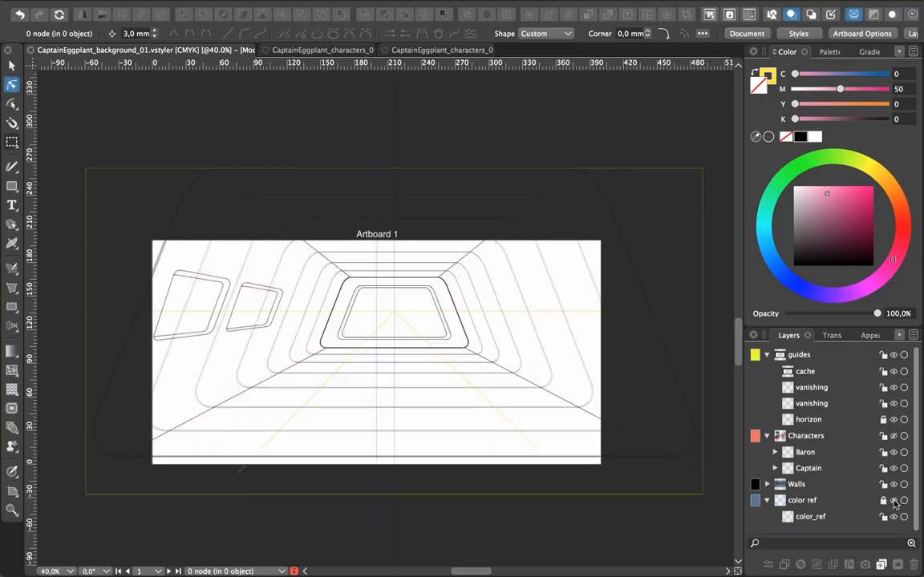
left_click(893, 372)
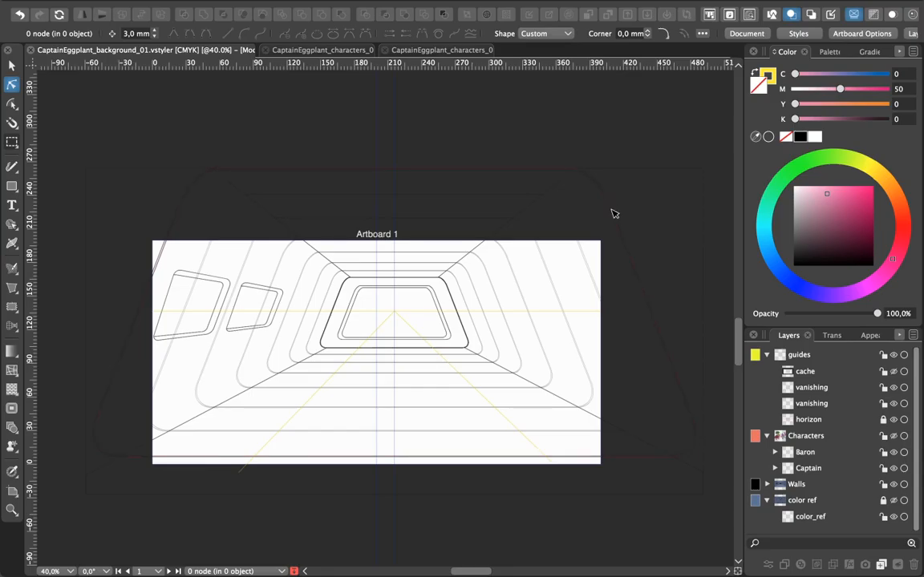
left_click(211, 495)
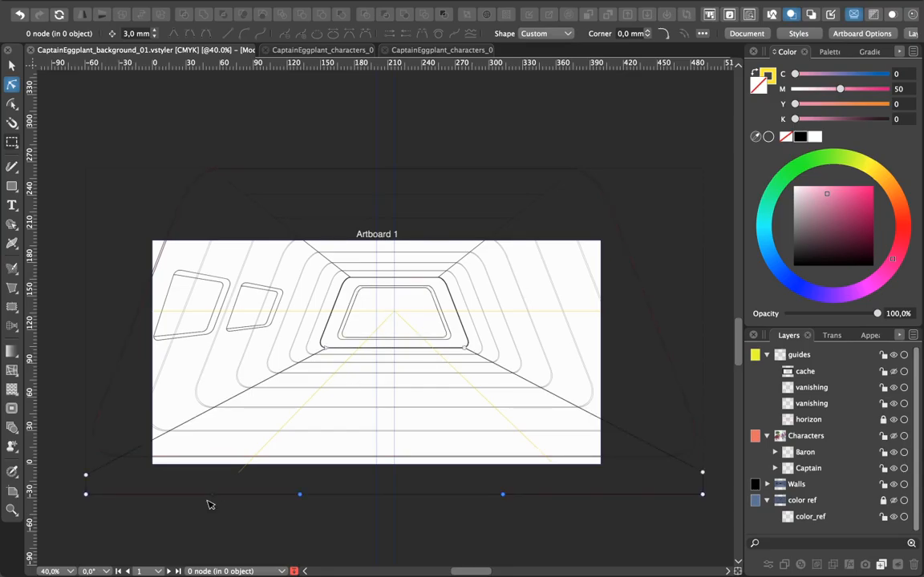
left_click(226, 486)
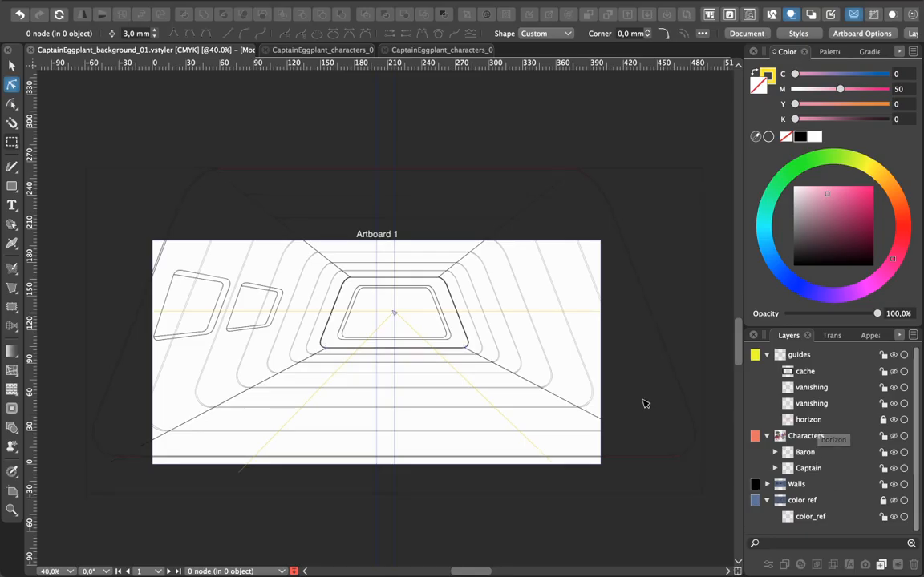
- Return to full-colour display with the Characters and cache layers shown over the background
key("super+y")
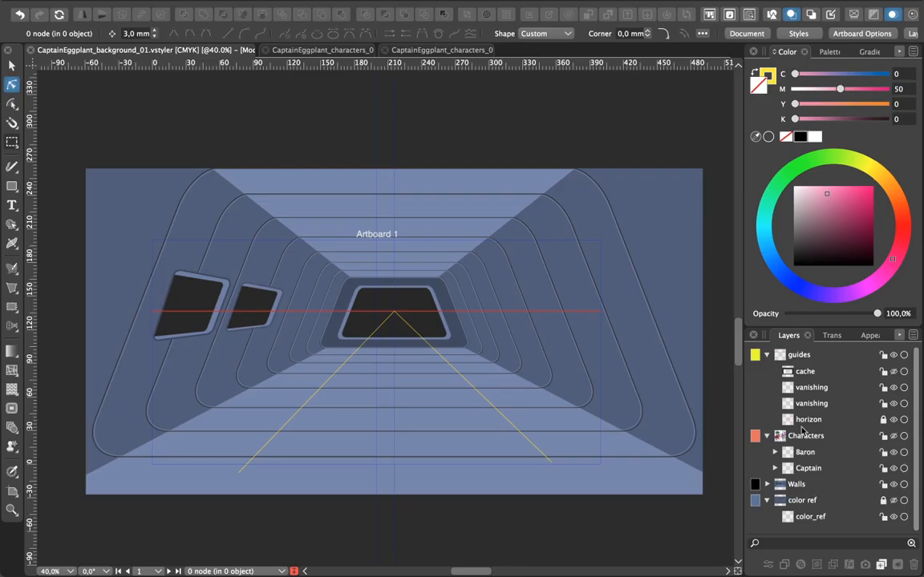
left_click(893, 437)
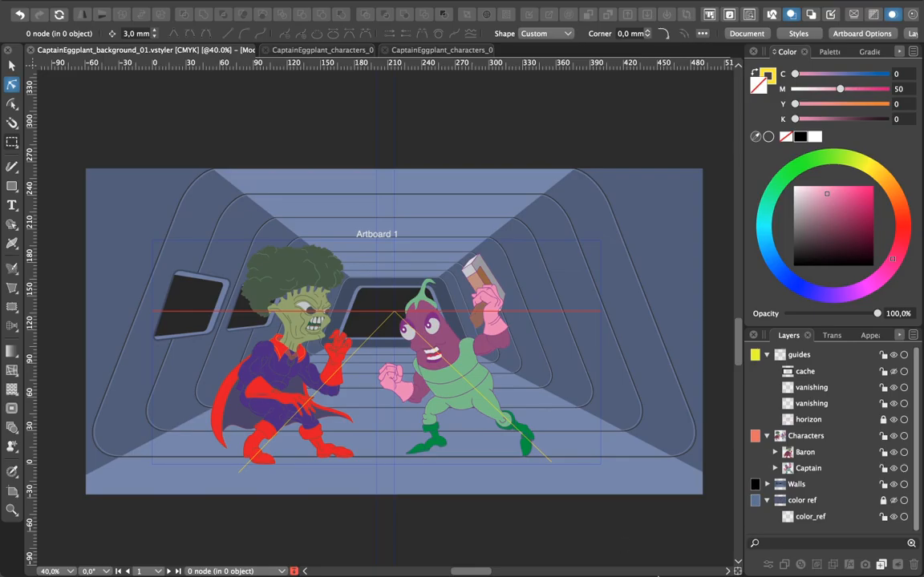
left_click(893, 371)
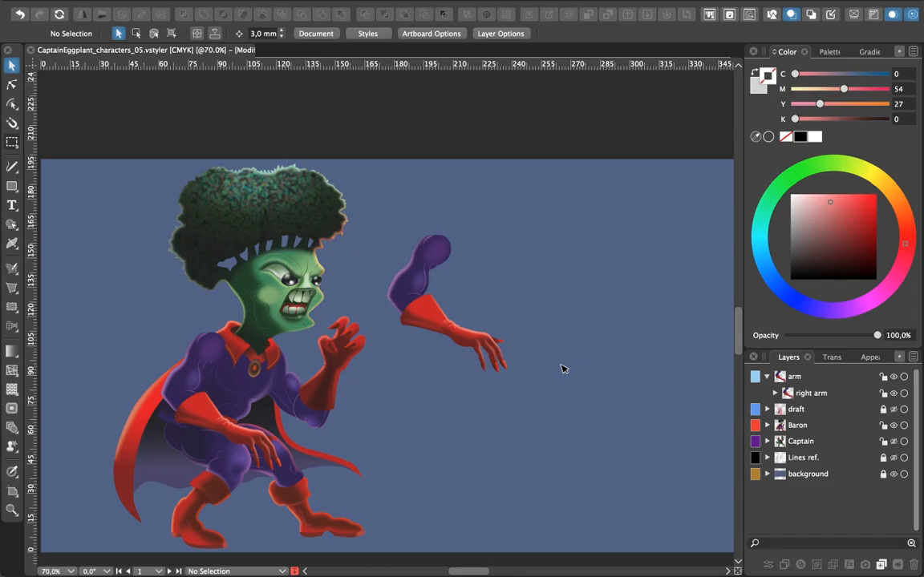
- In the CaptainEggplant_characters_05 document, hide the Baron layer and inspect the stroke settings of the separate right arm
left_click(893, 426)
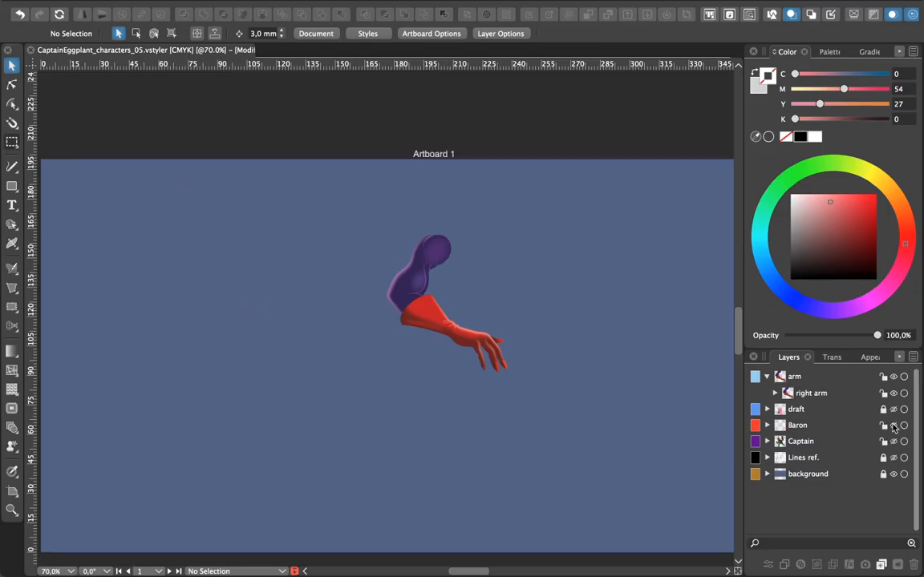
scroll(607, 410, "up", 5)
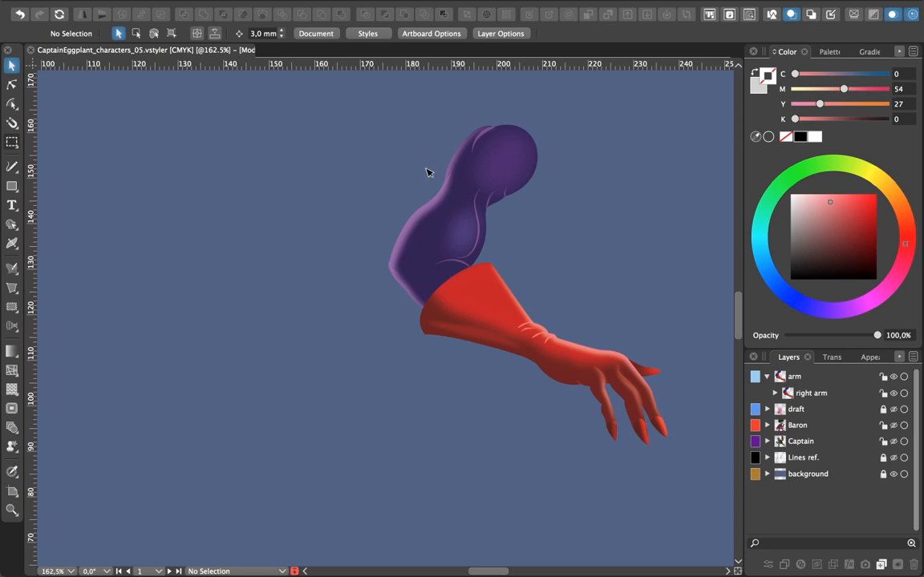
left_click(428, 4)
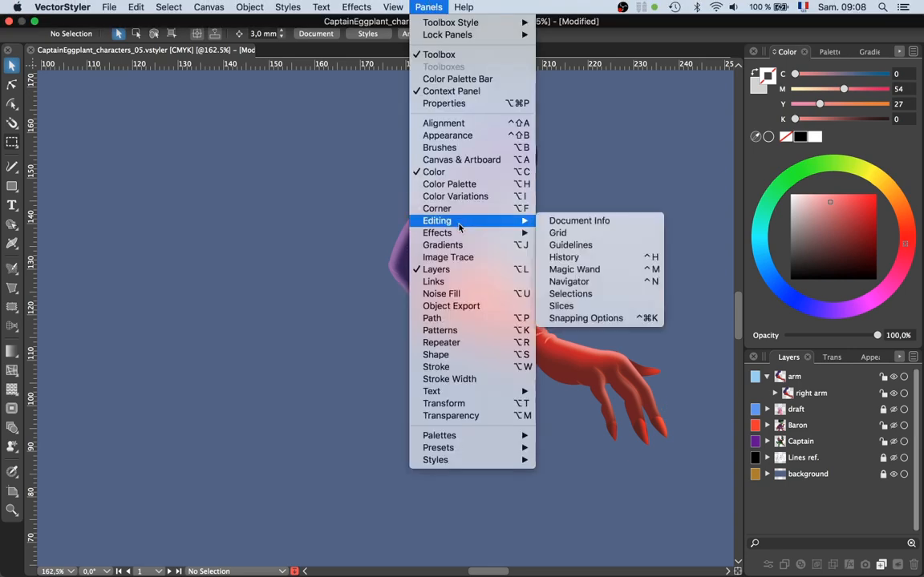
left_click(457, 367)
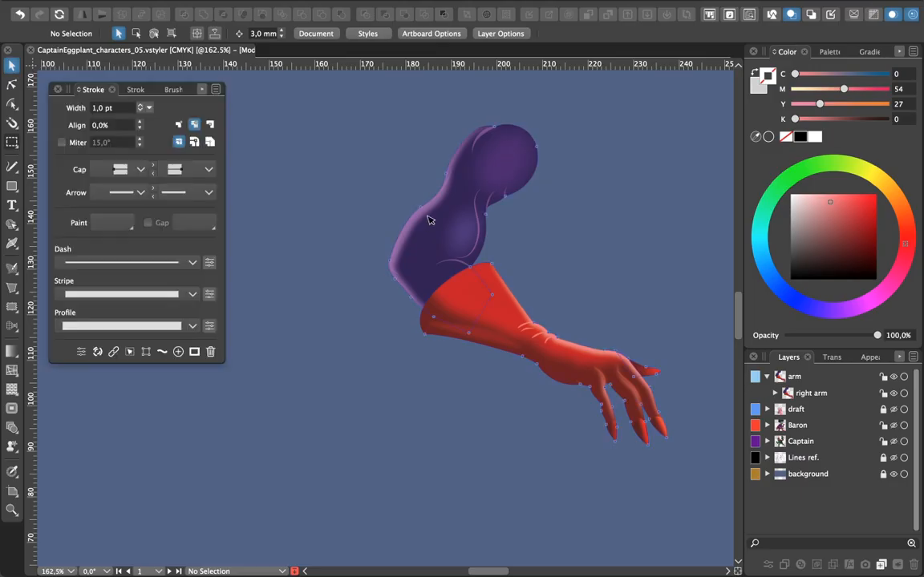
left_click(495, 191)
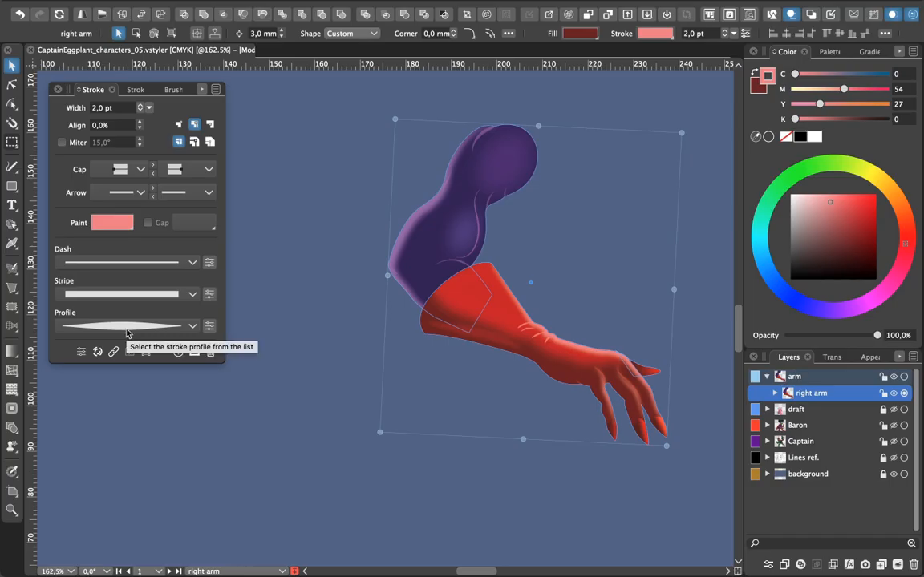
left_click(311, 313)
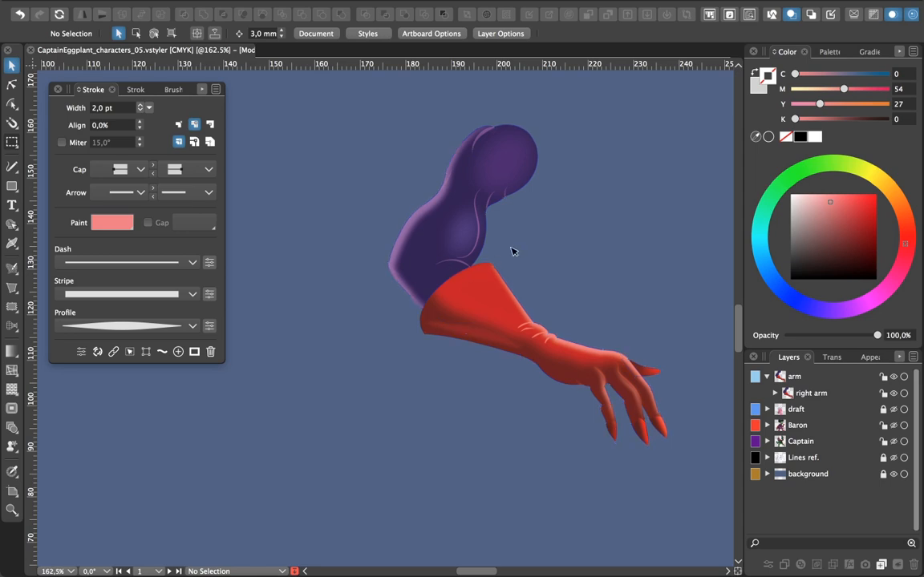
- Show the arm in outline display and set the arm layer's colour to dark blue #093753
key("super+equal")
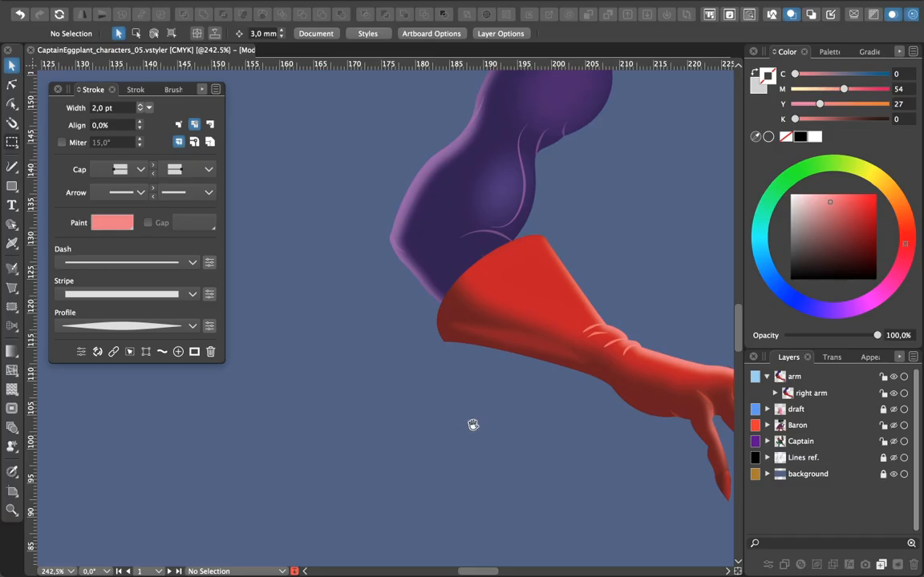
scroll(469, 429, "right", 5)
scroll(468, 429, "up", 2)
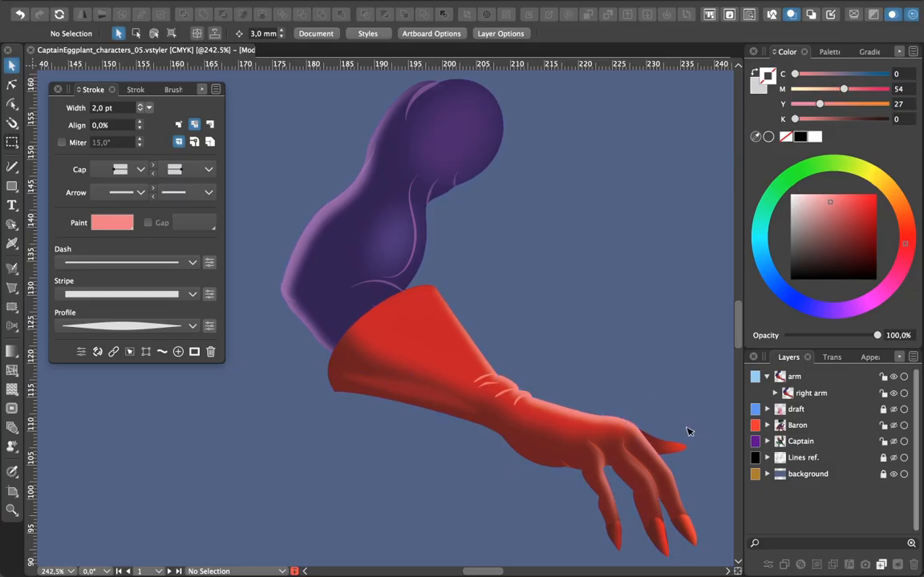
key("a")
key("super+y")
key("v")
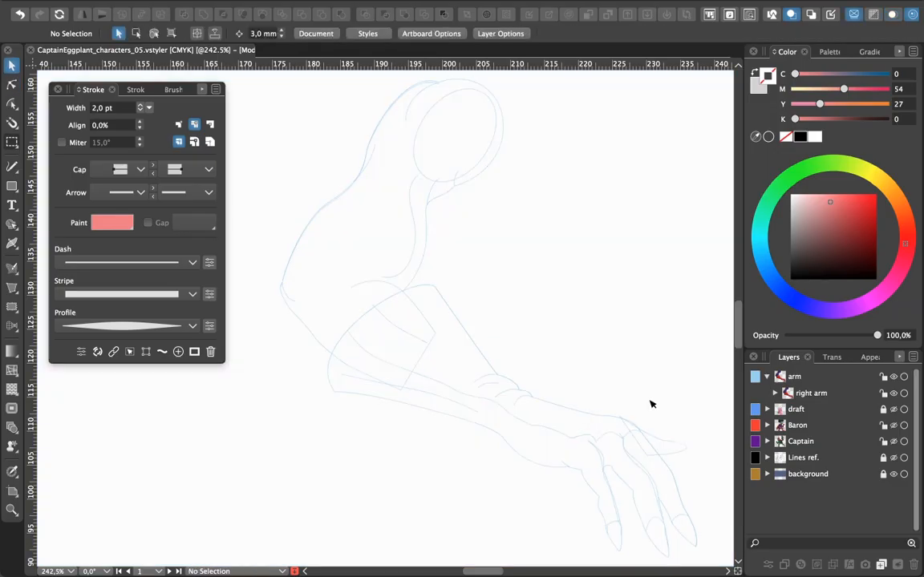
left_click(756, 377)
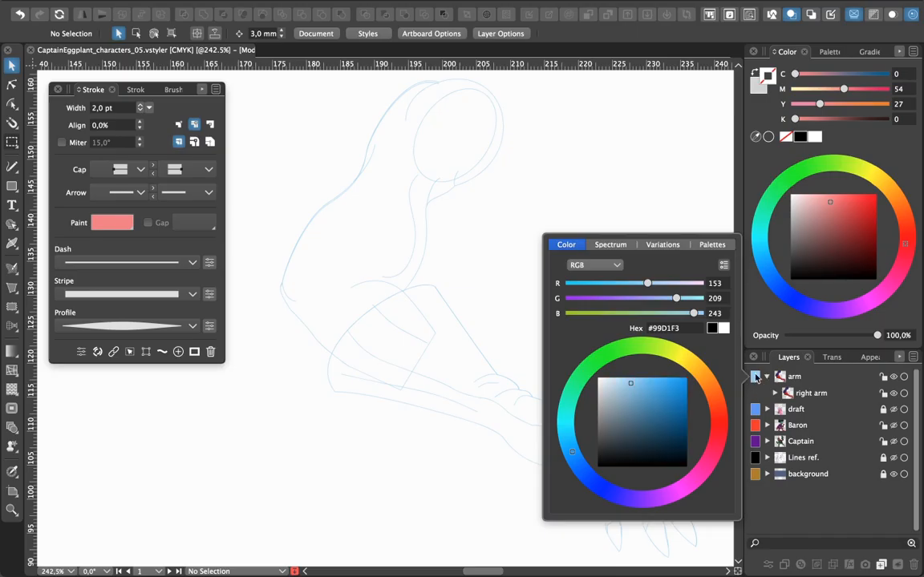
left_click(676, 440)
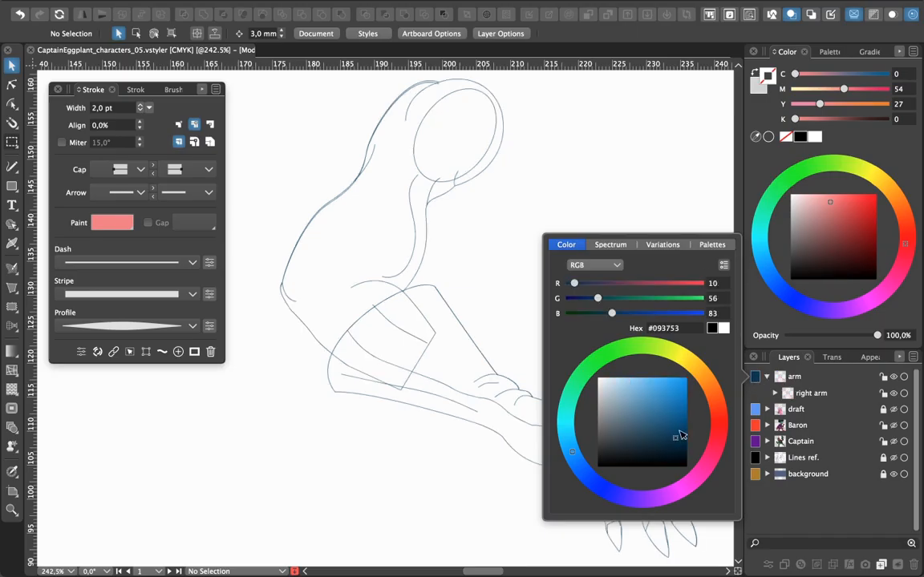
key("Escape")
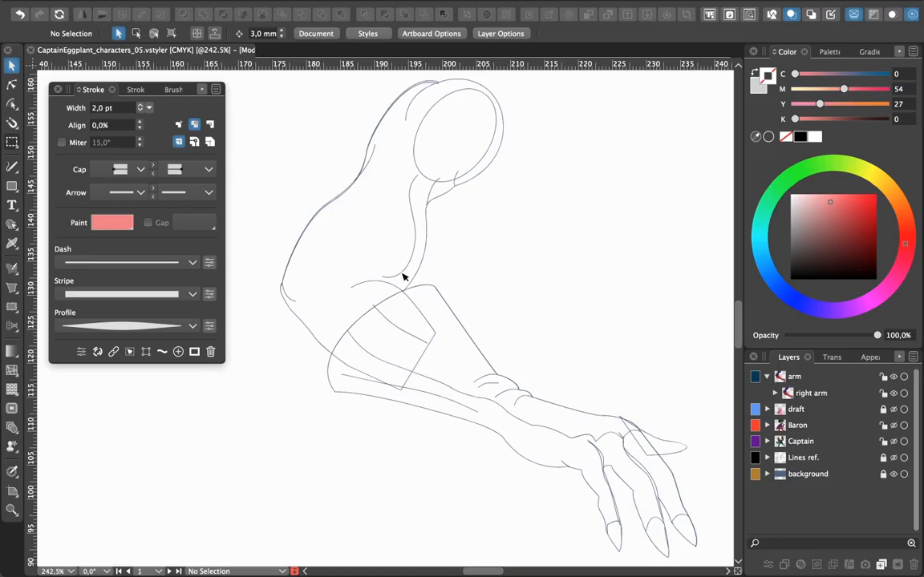
- Compare the arm's full-colour and outline displays, then expand the nested right arm groups and select the highlight path
key("ctrl+y")
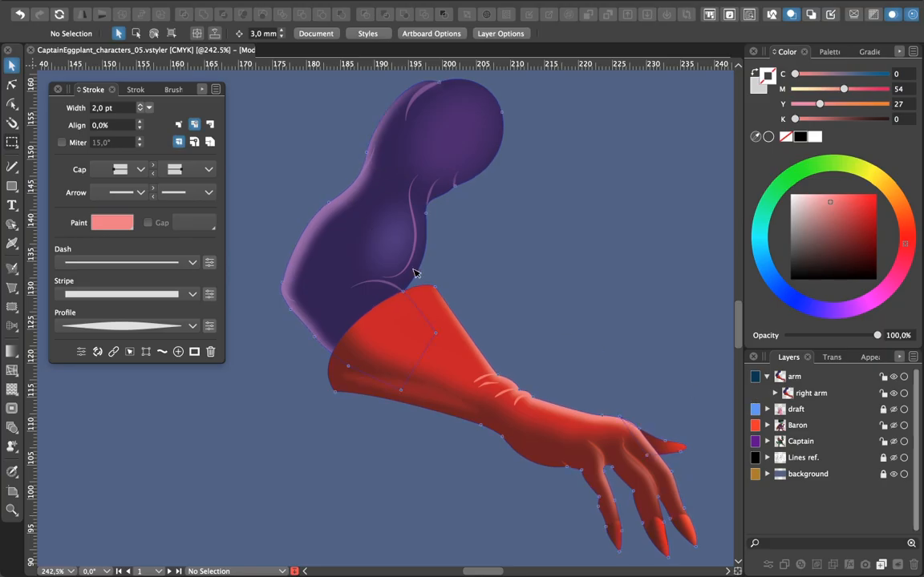
key("super+y")
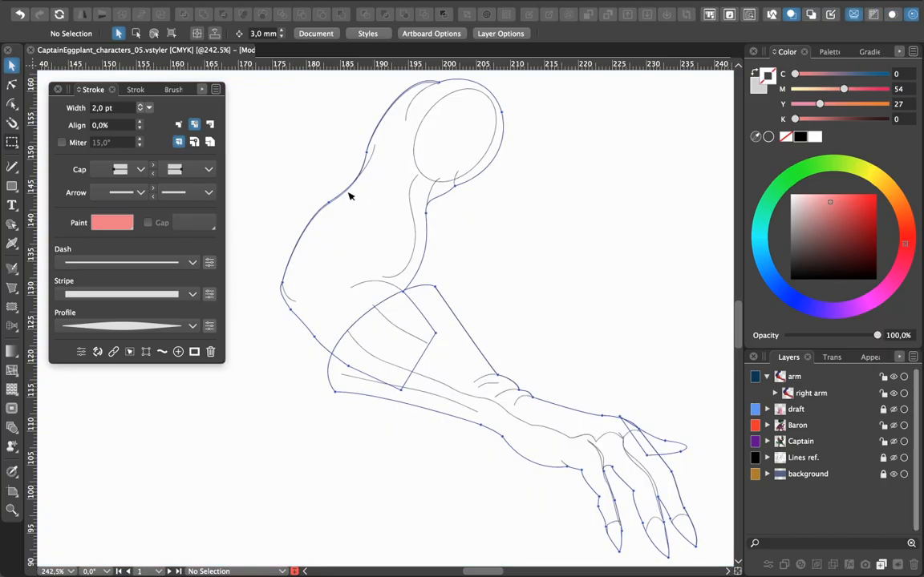
left_click(775, 393)
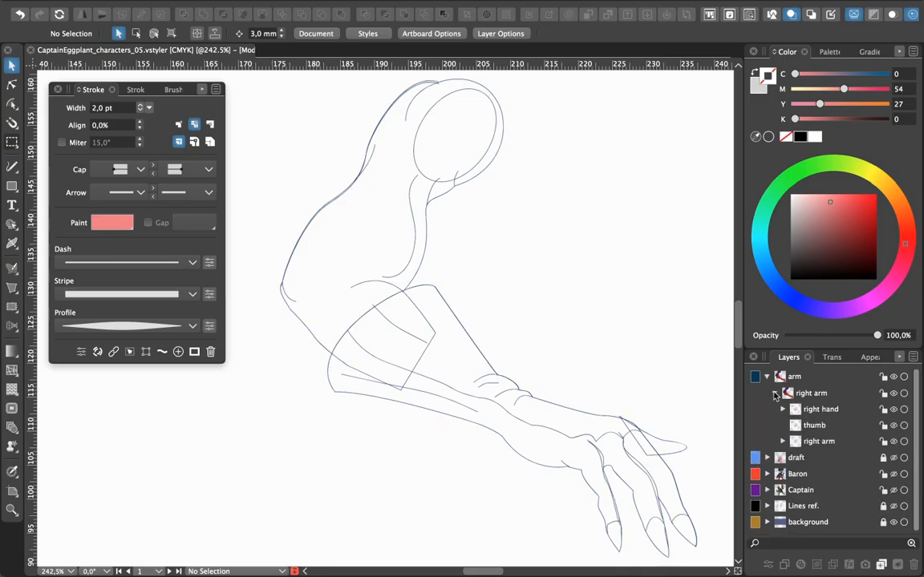
left_click(782, 441)
scroll(835, 440, "down", 1)
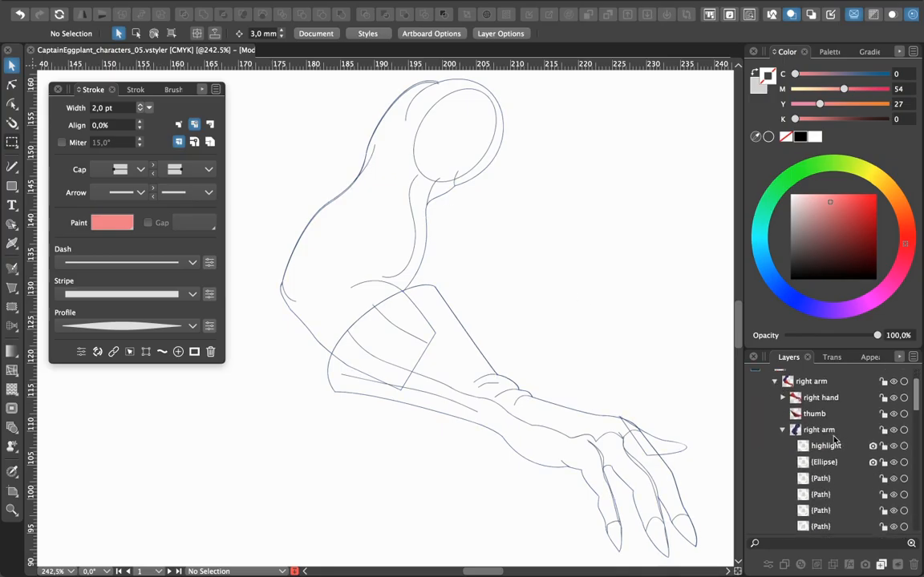
left_click(834, 443)
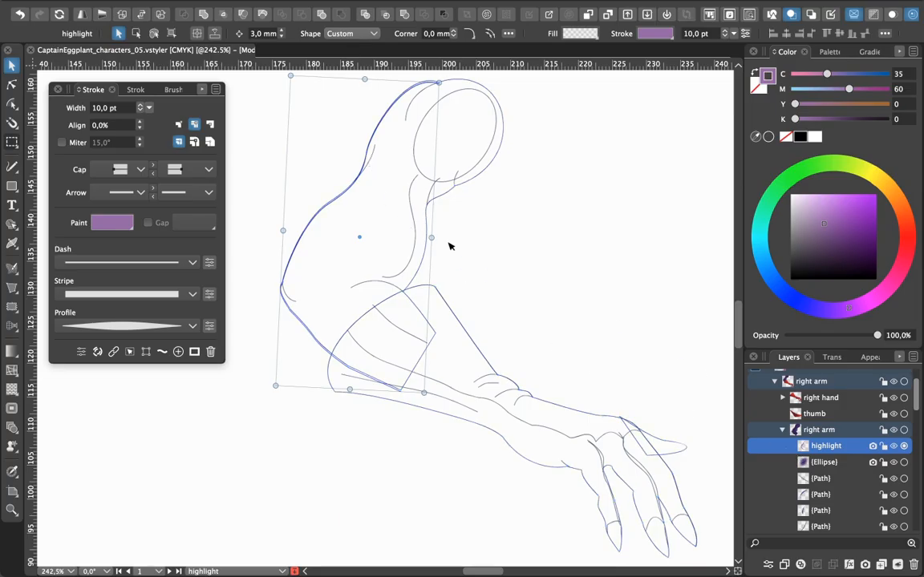
- In full-colour display, duplicate the arm's highlight path and place the copy in the empty area to the right of the arm
key("ctrl+y")
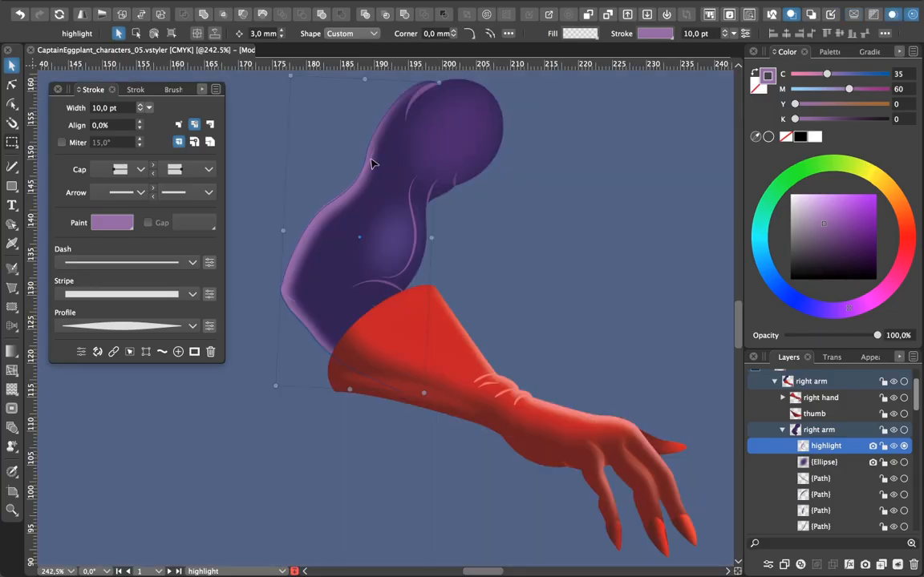
left_click_drag(371, 163, 594, 205)
key("Up")
key("Up")
key("Up")
key("super+d")
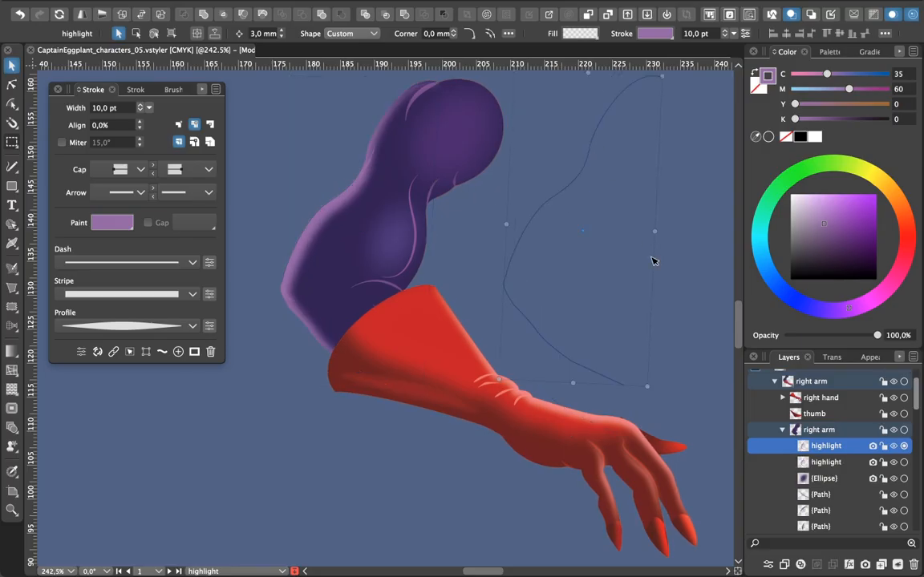
- Move the highlight copy out of the nested right arm group to just below the thumb, then compare its outline and full-colour displays
mouse_move(840, 451)
left_mouse_down()
mouse_move(839, 425)
mouse_move(829, 429)
left_mouse_up()
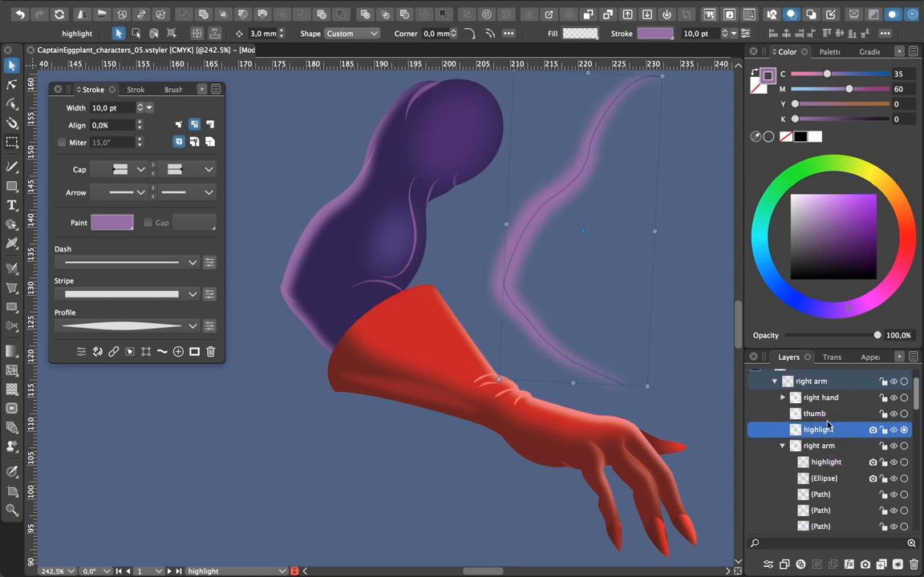
left_click(706, 396)
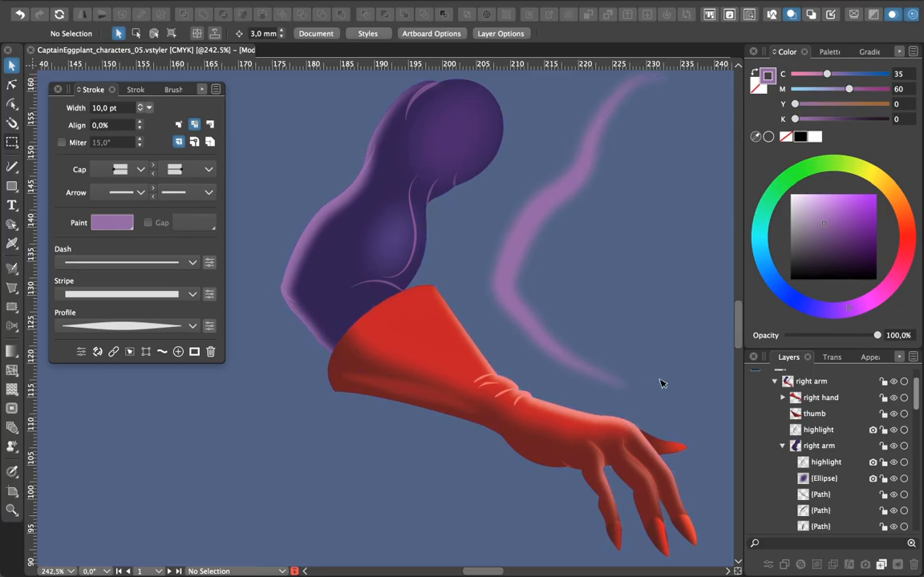
key("super+y")
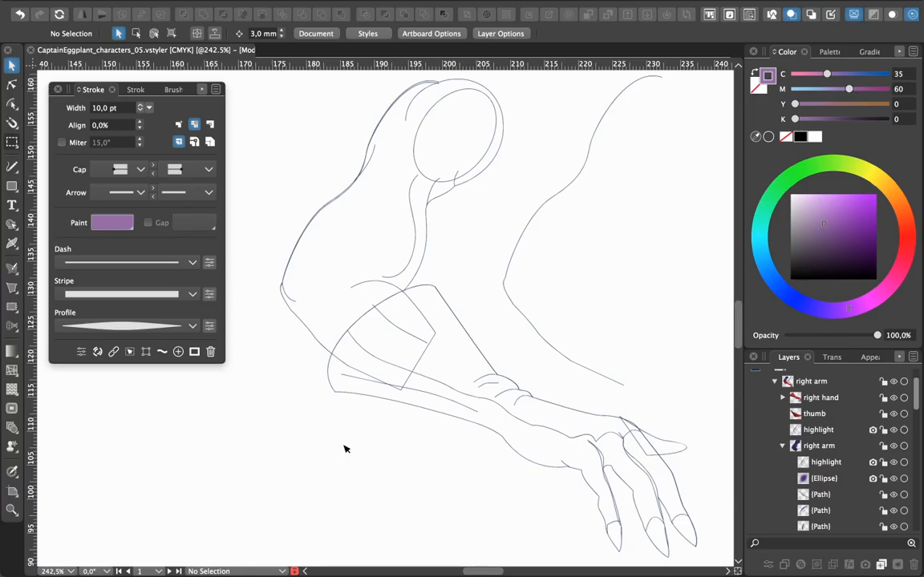
key("ctrl+y")
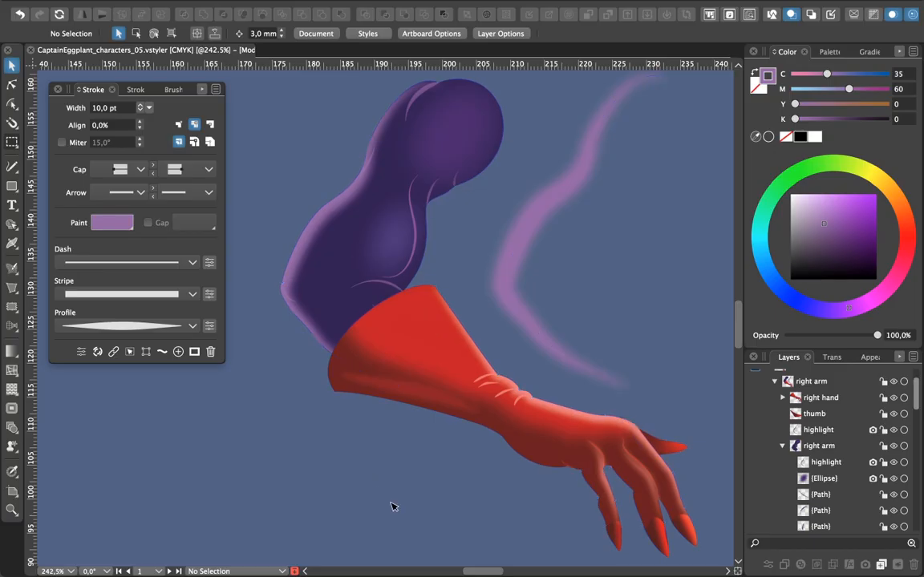
- Delete the duplicated highlight path beside the arm
left_click(522, 246)
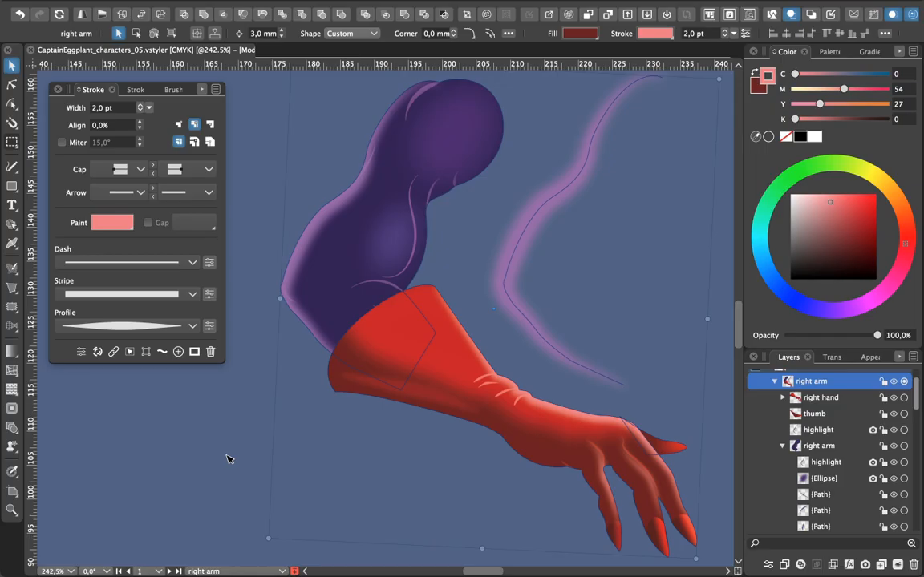
key("super+minus")
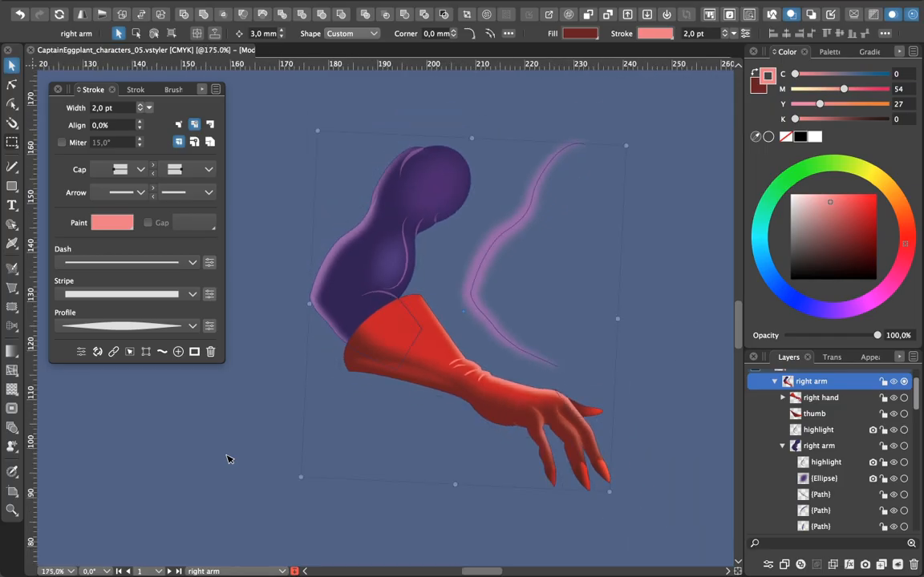
left_click(818, 430)
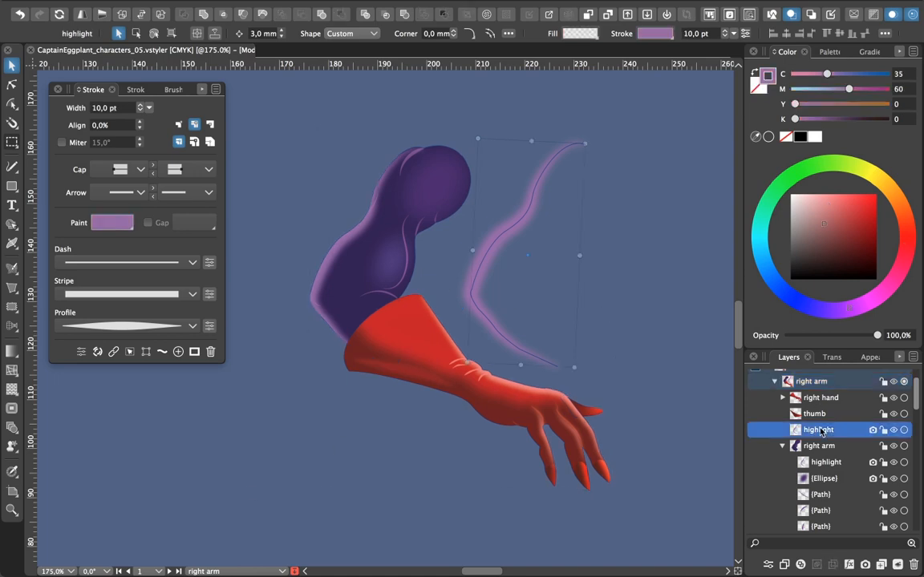
key("Delete")
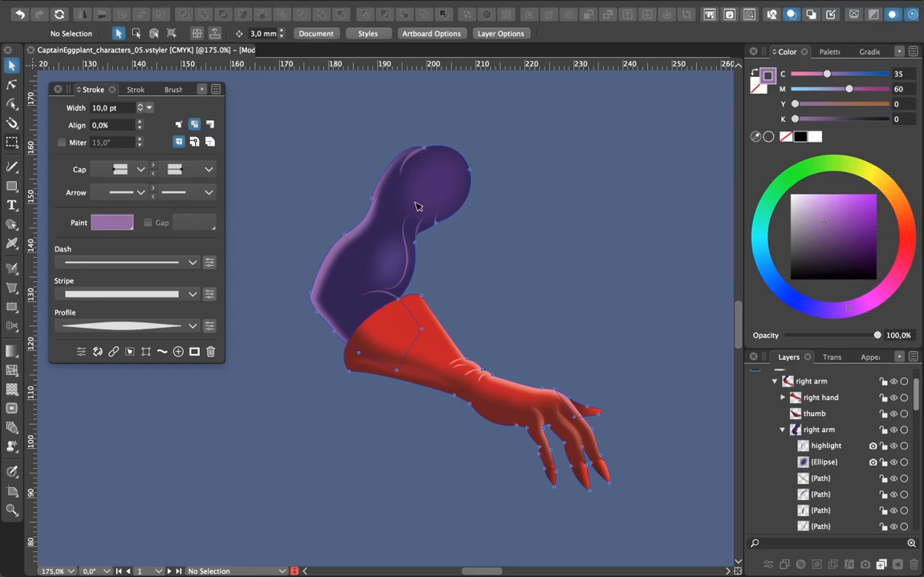
- Compare the arm's outline and full-colour displays, repeat with the right hand isolated and selected, and leave the isolation
key("super+y")
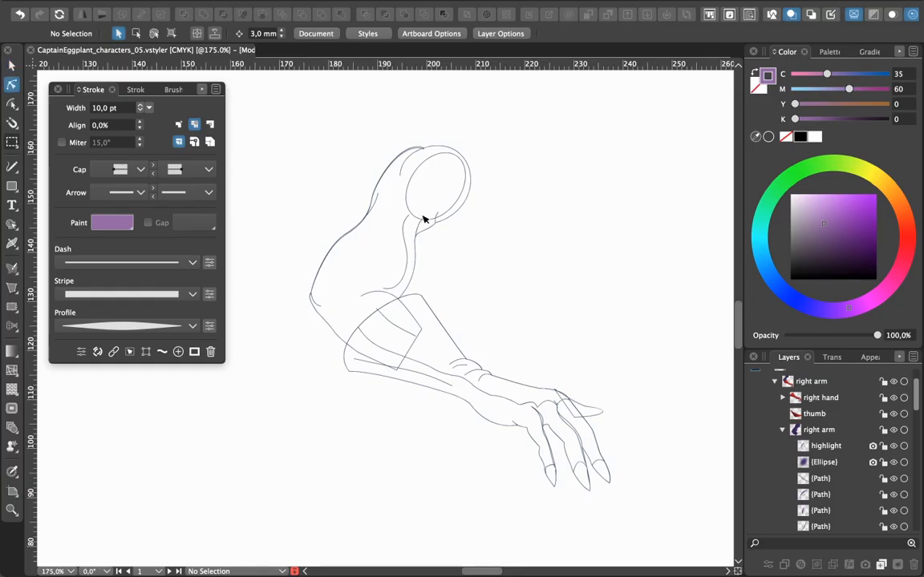
key("super+y")
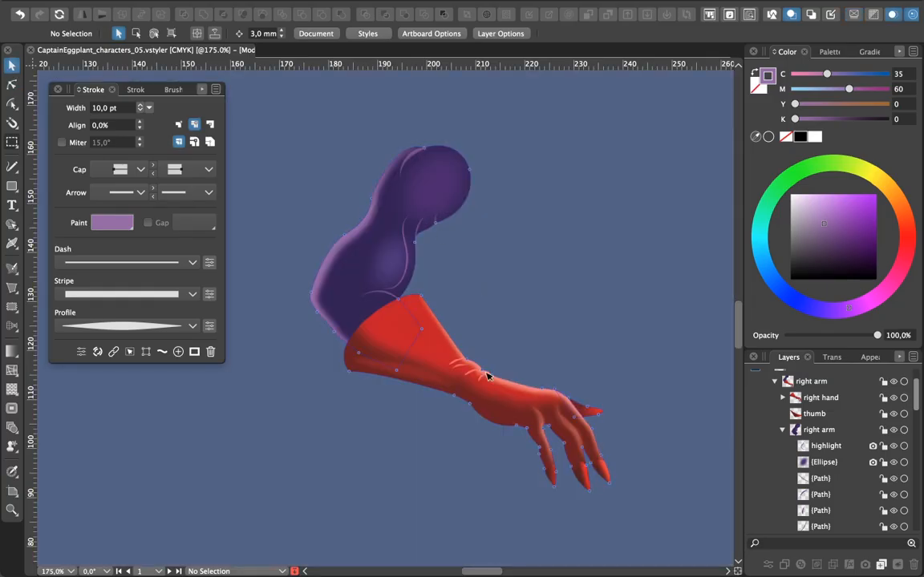
left_click(511, 407)
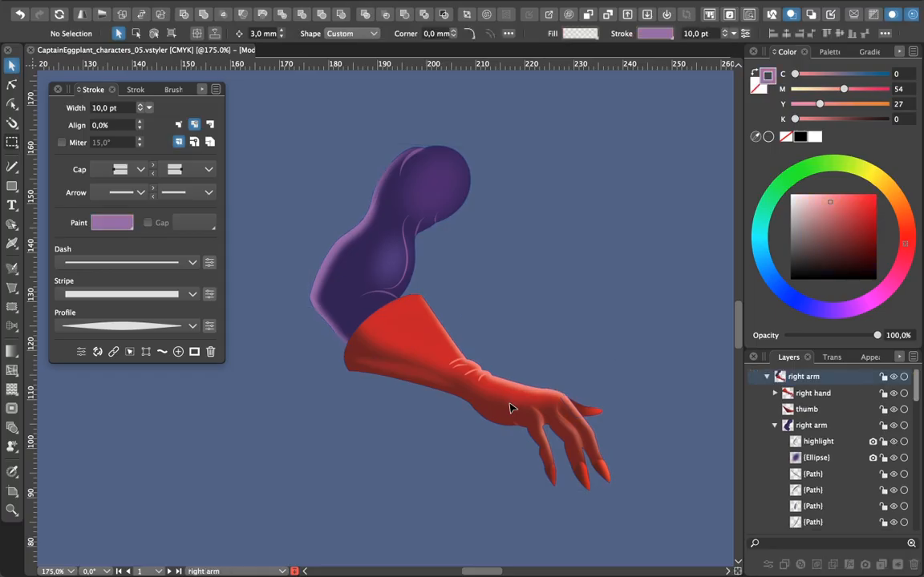
double_click(510, 407)
left_click(511, 407)
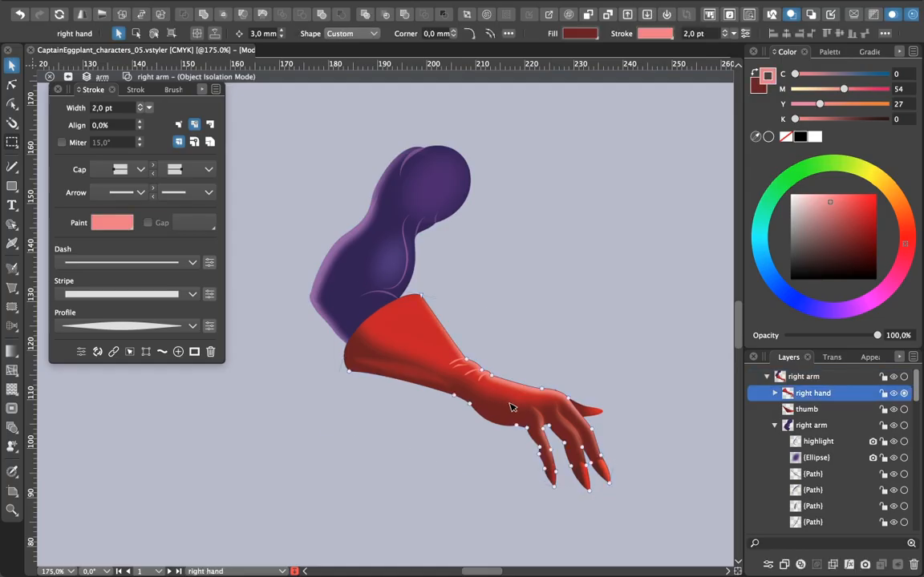
key("super+y")
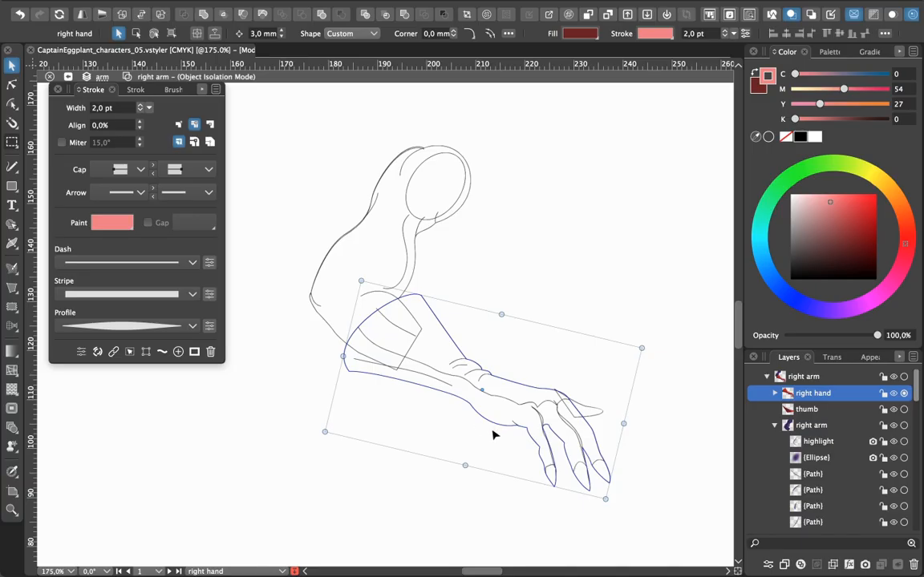
key("ctrl+y")
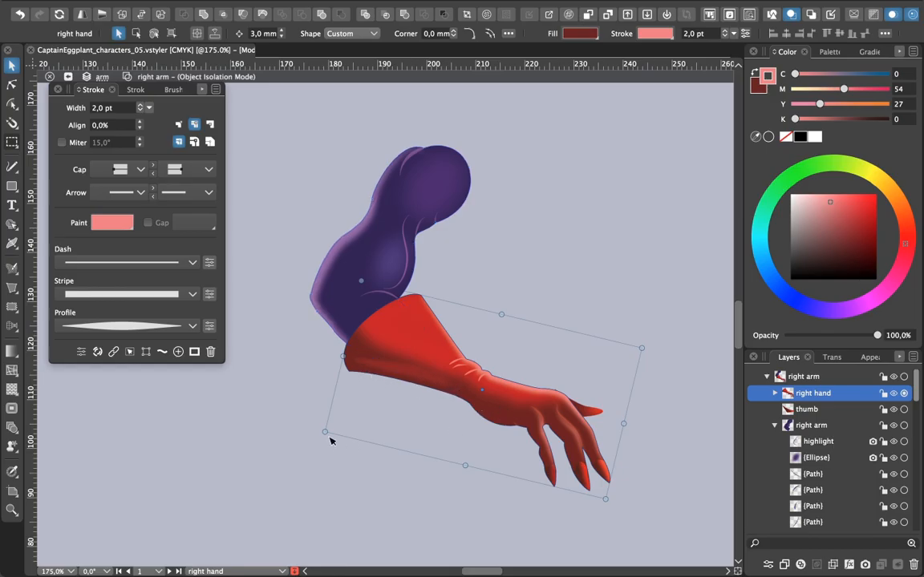
left_click(285, 421)
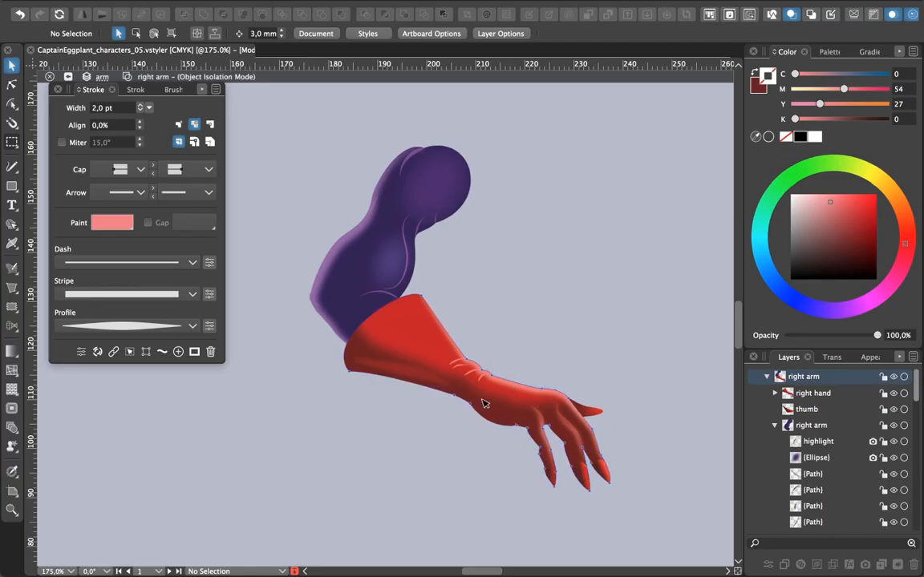
scroll(485, 403, "down", 6)
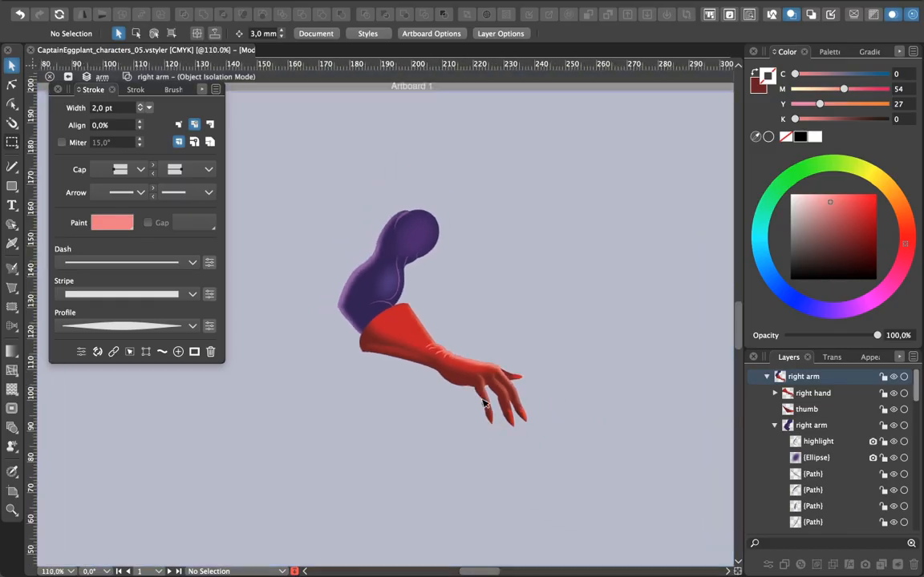
key("Escape")
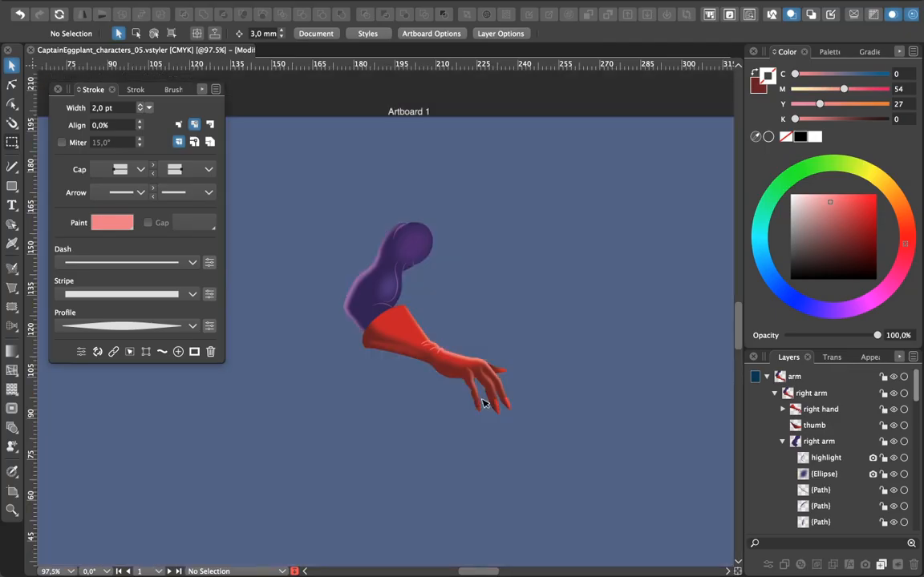
- Collapse and hide the arm layer, show the Baron layer, and move the Stroke panel clear of the character
scroll(484, 404, "down", 3)
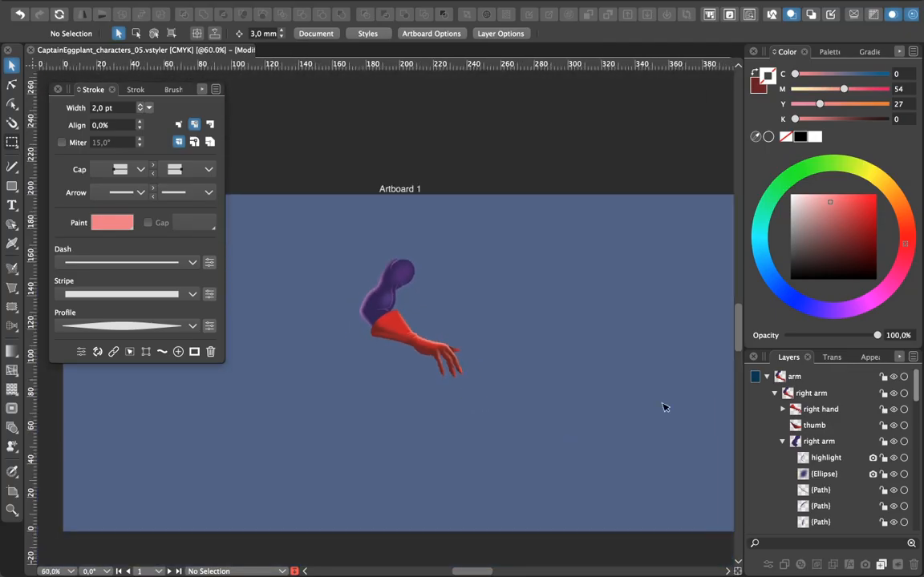
left_click(767, 376)
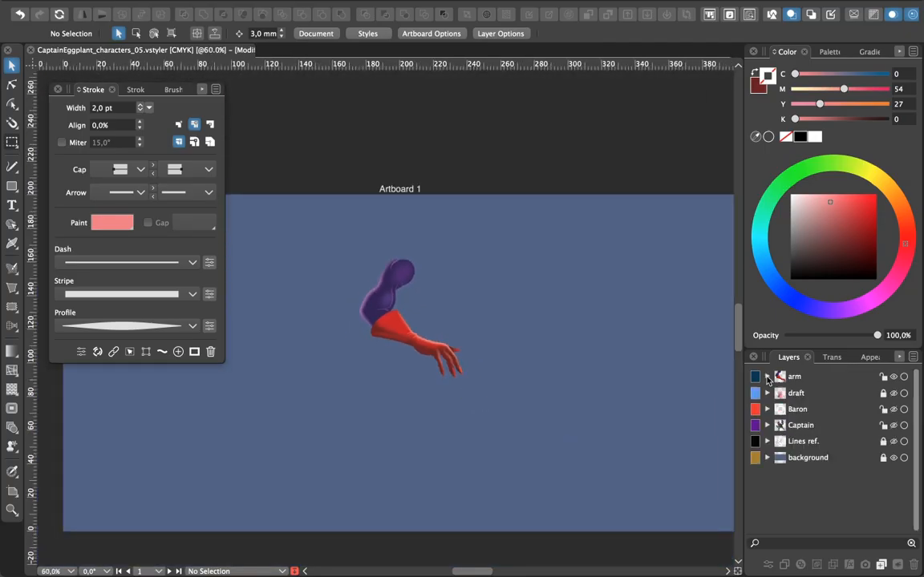
left_click(893, 376)
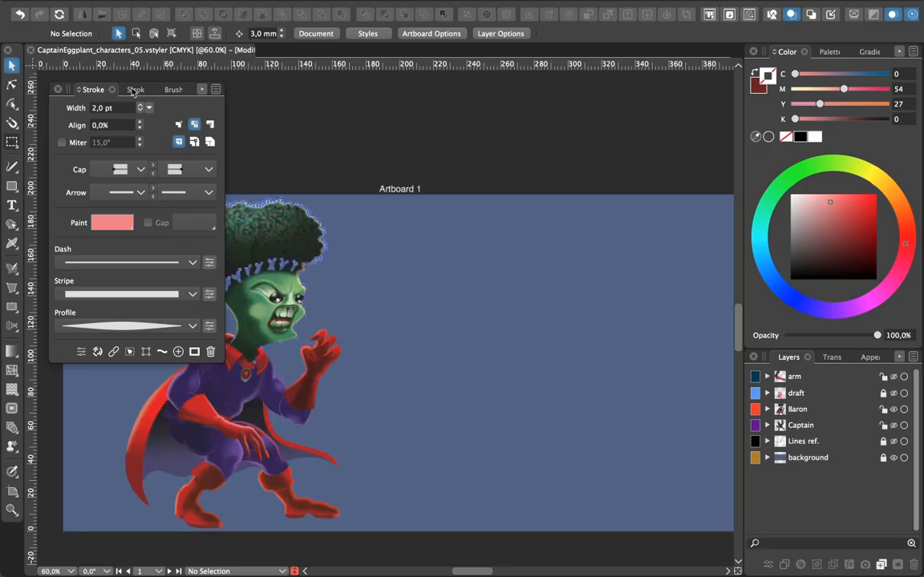
mouse_move(74, 95)
left_mouse_down()
mouse_move(482, 133)
mouse_move(545, 119)
left_mouse_up()
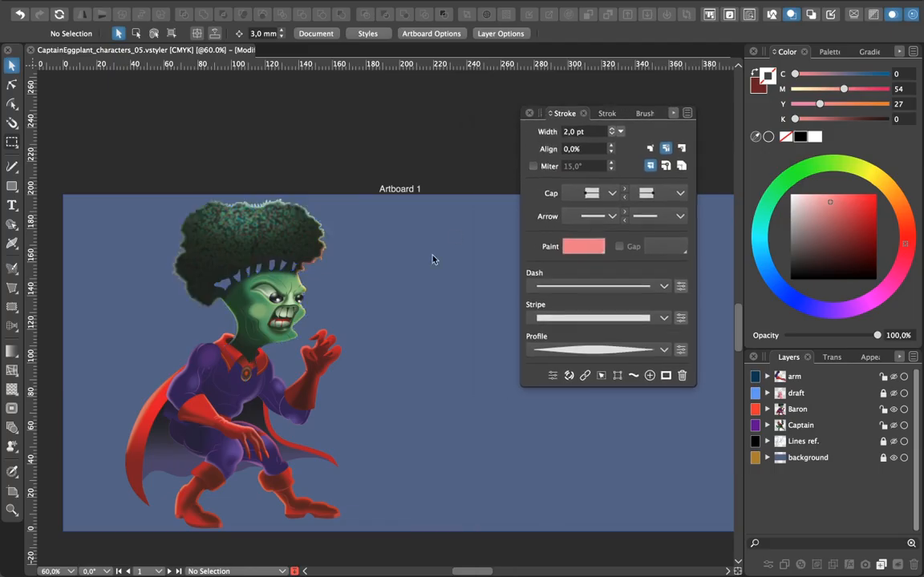
- Examine the Baron's head and upper body closely in both outline and full-colour display
scroll(410, 287, "up", 6)
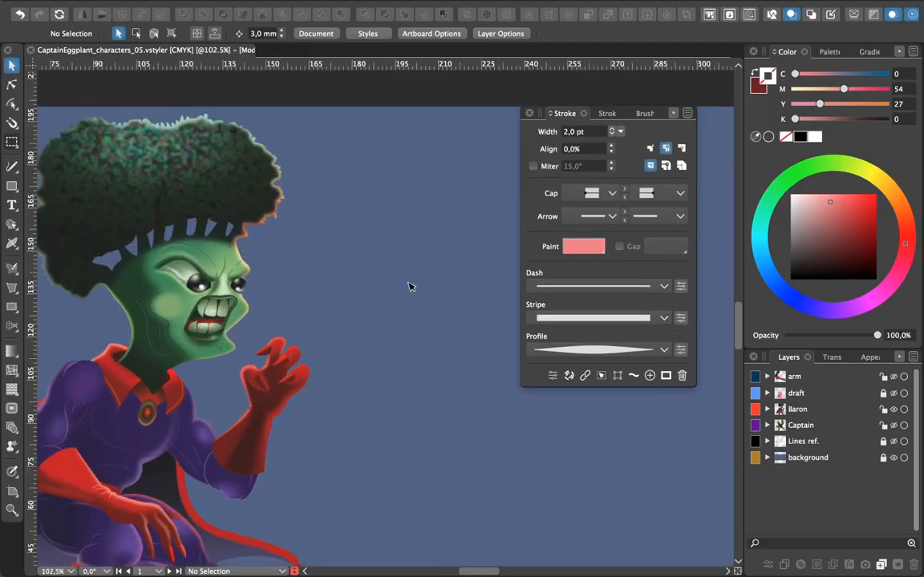
scroll(351, 318, "left", 5)
scroll(351, 318, "up", 1)
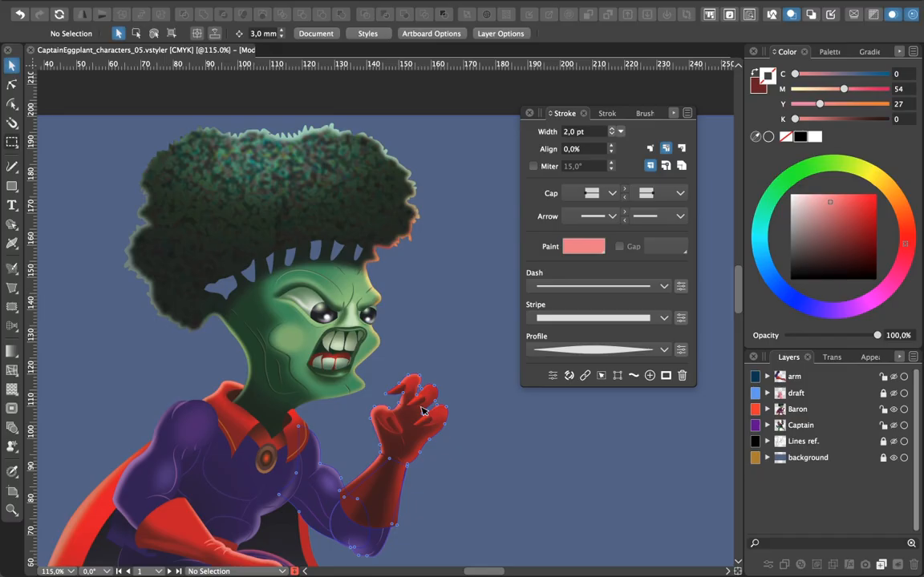
key("super+y")
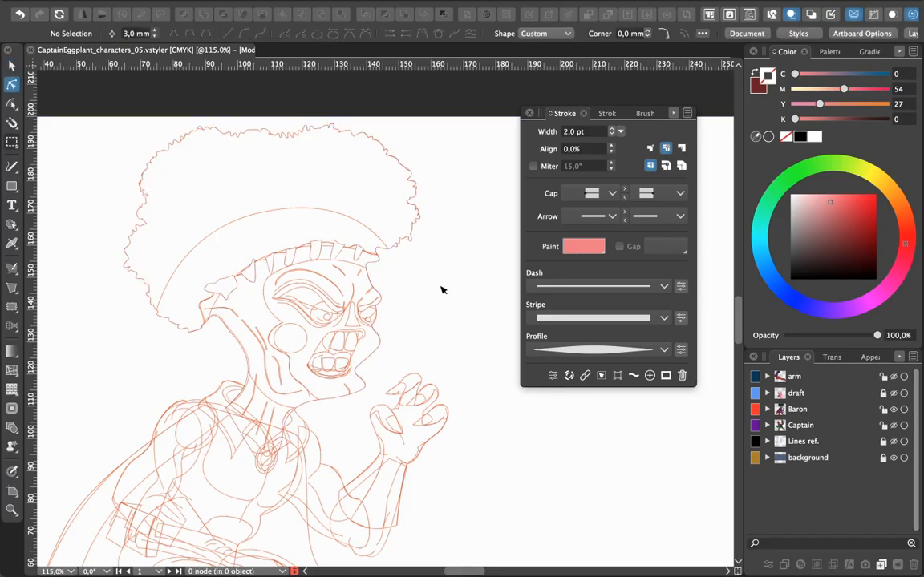
key("super+y")
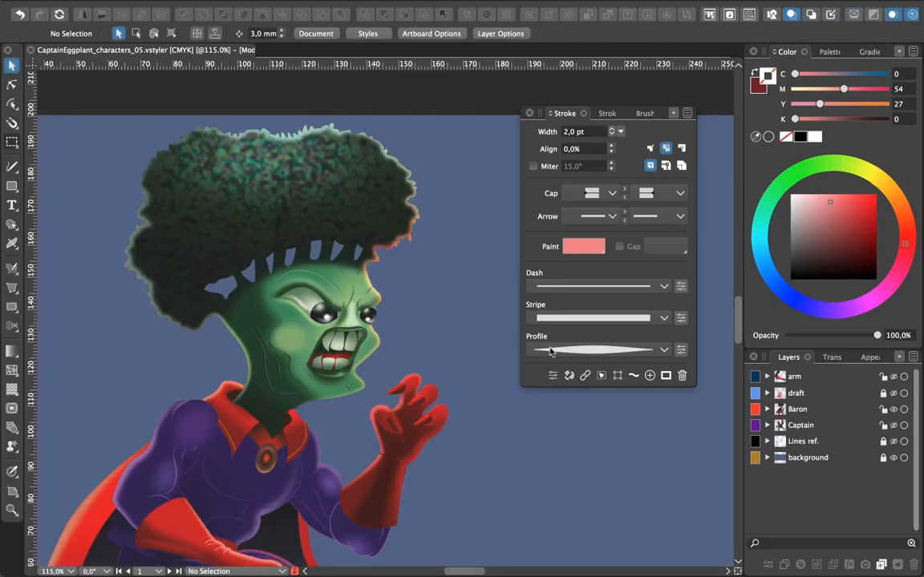
- Expand the Baron layer and its Head group, then hide and reshow the hair highlights to compare their effect
left_click(766, 409)
scroll(831, 477, "down", 5)
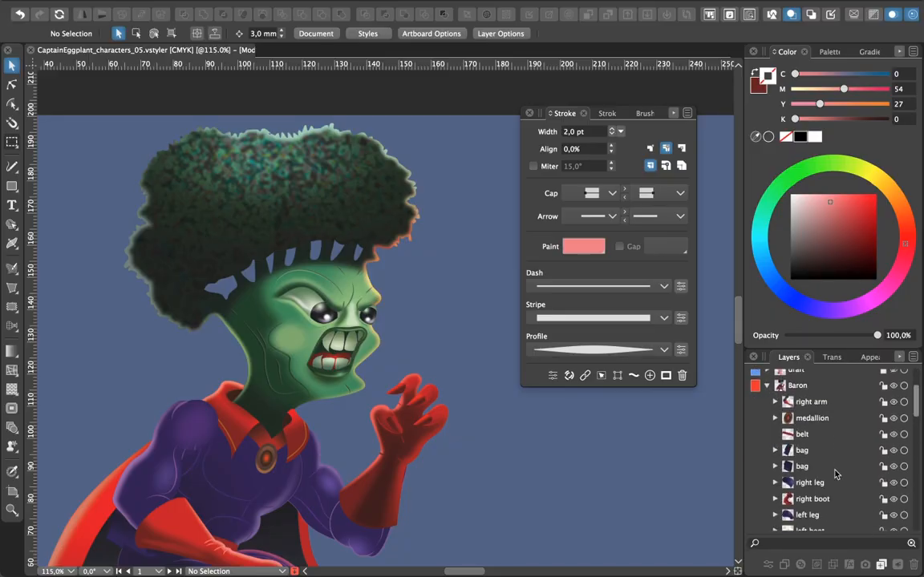
scroll(830, 477, "down", 3)
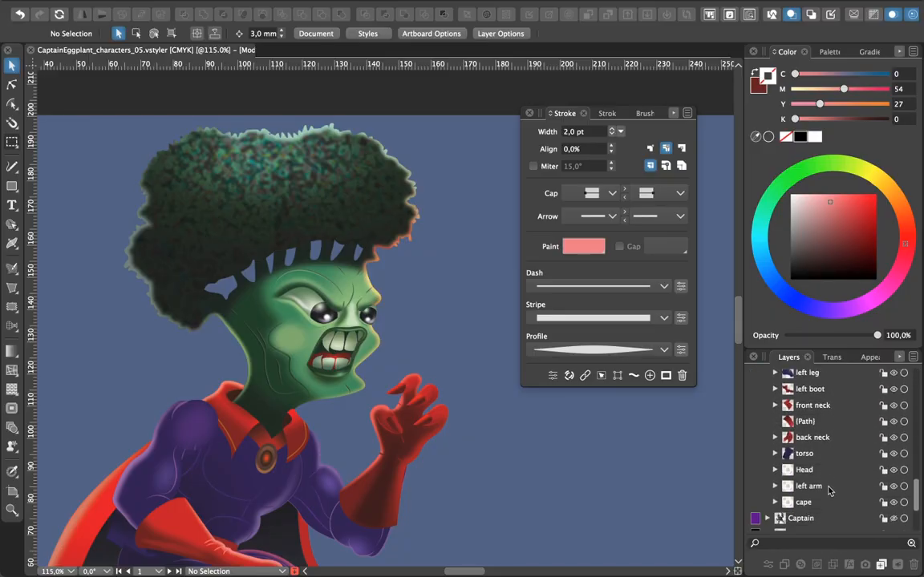
left_click(774, 470)
scroll(844, 488, "down", 2)
scroll(834, 487, "down", 2)
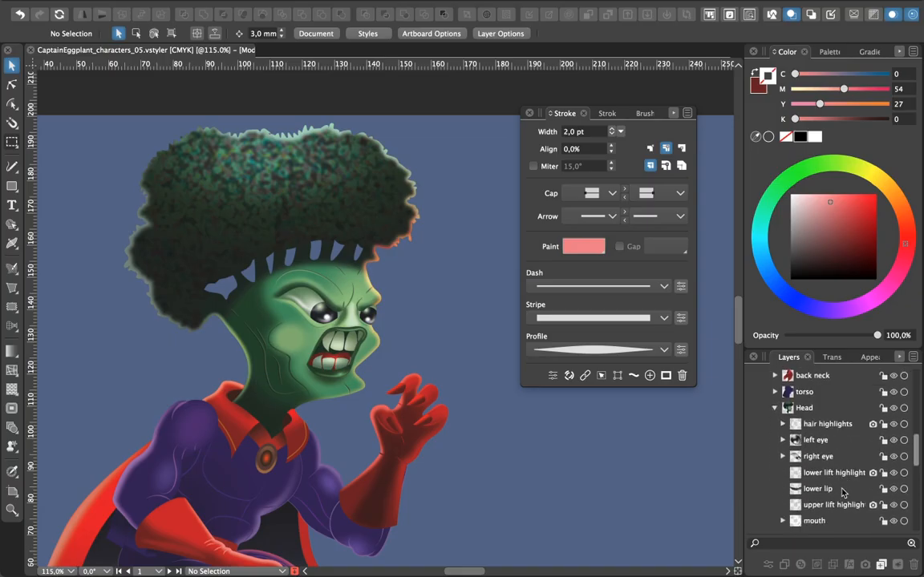
left_click(894, 427)
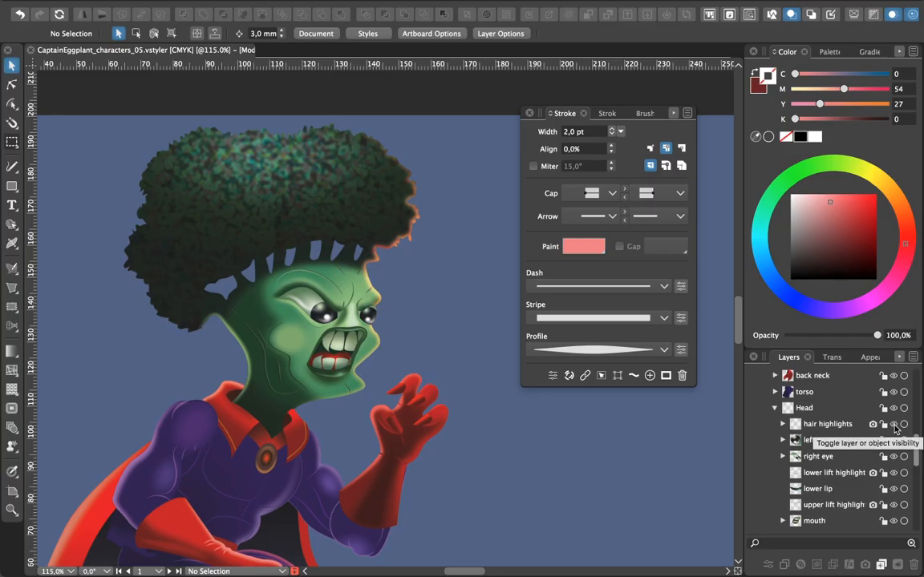
left_click(895, 428)
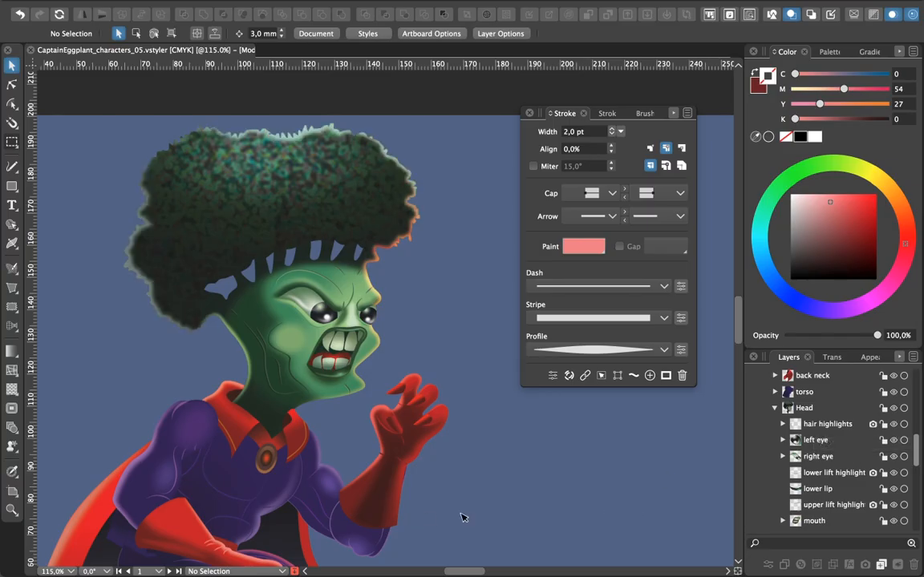
- Toggle the visibility of the two hair objects in the Head group to compare the textured and smooth hair
left_click_drag(916, 444, 911, 479)
scroll(910, 480, "down", 5)
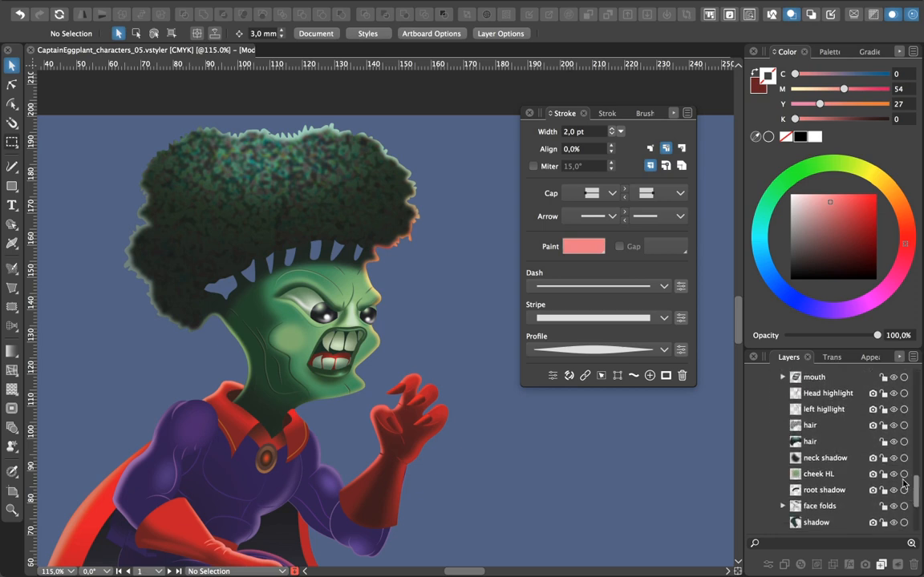
left_click(893, 427)
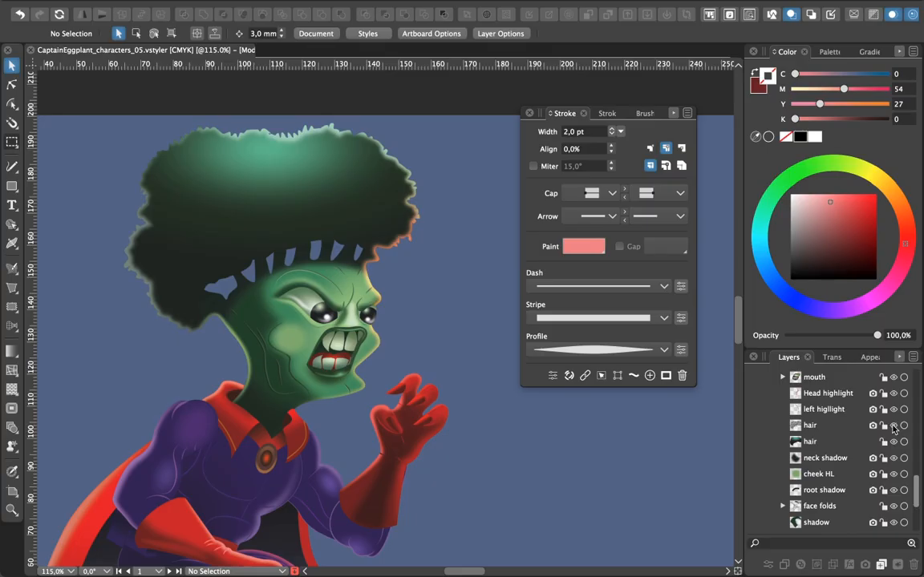
left_click(894, 426)
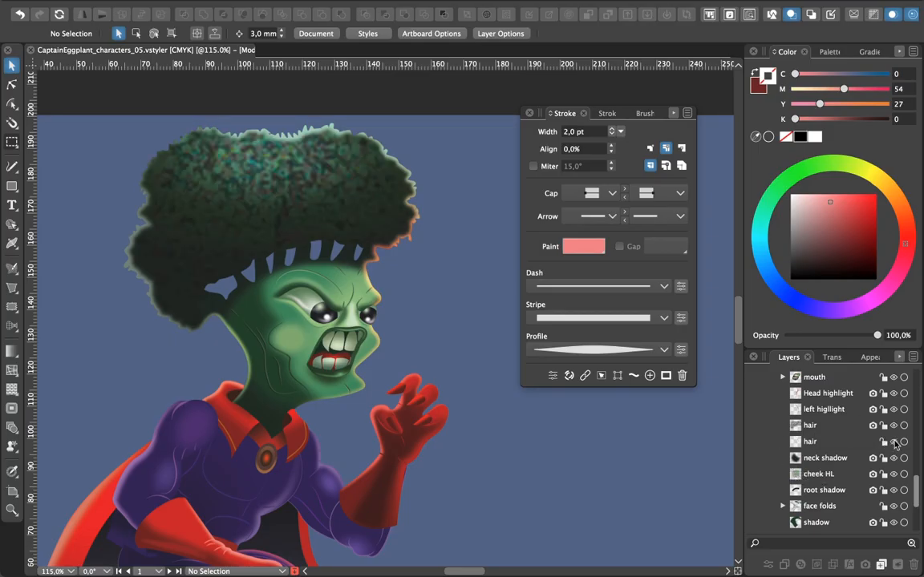
left_click(895, 442)
- Bring the whole Baron back into view and close the Stroke panel
scroll(638, 470, "down", 5)
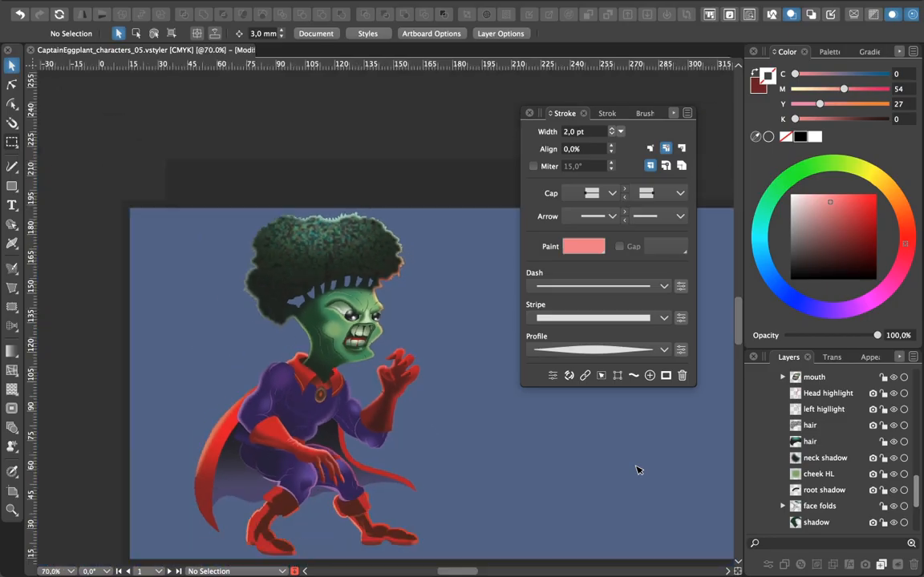
scroll(637, 470, "down", 1)
left_click(529, 113)
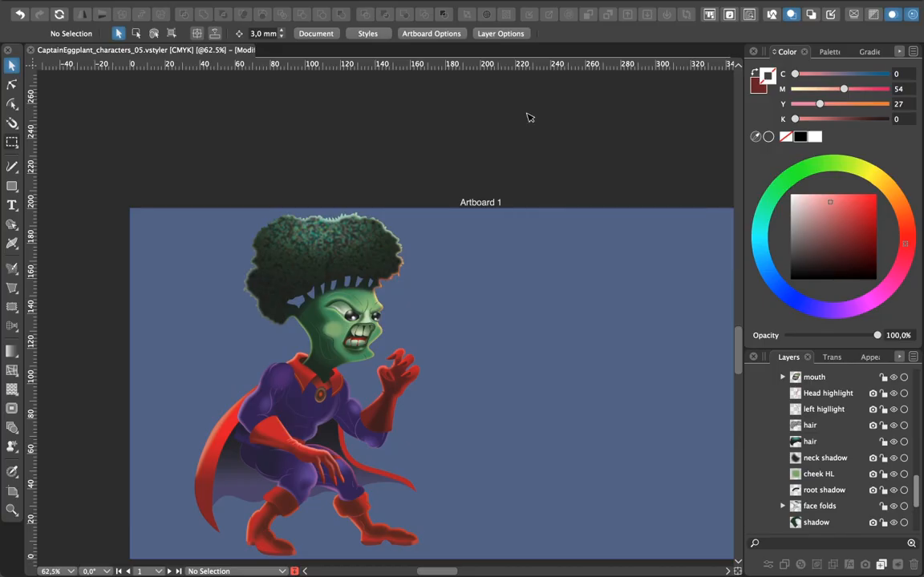
- Collapse the Baron layer, show the Captain layer, and bring the whole eggplant character into view
scroll(810, 449, "up", 1)
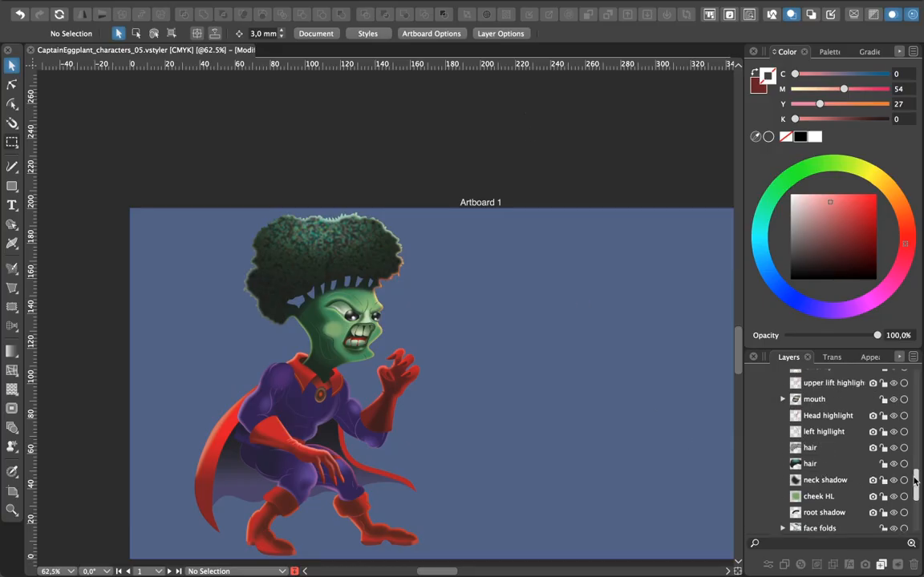
scroll(914, 479, "up", 10)
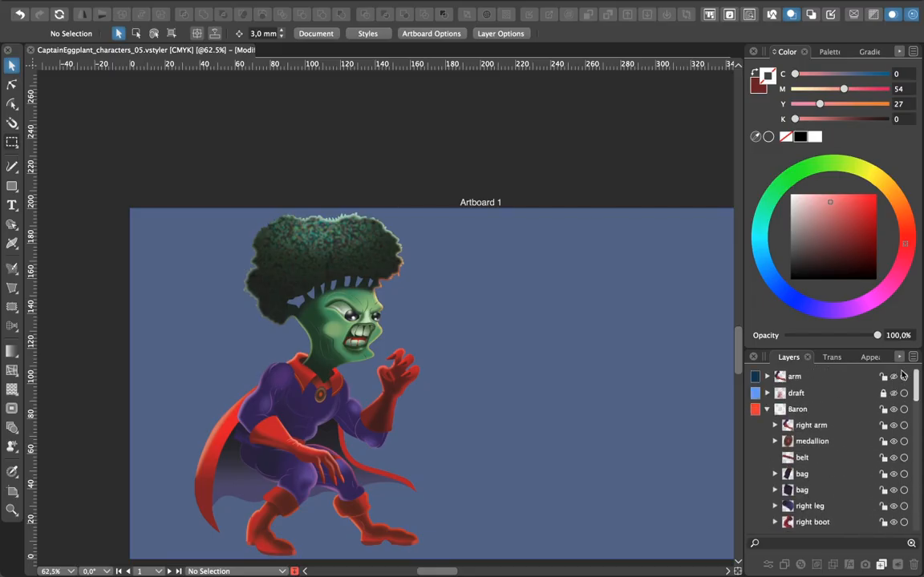
left_click(766, 408)
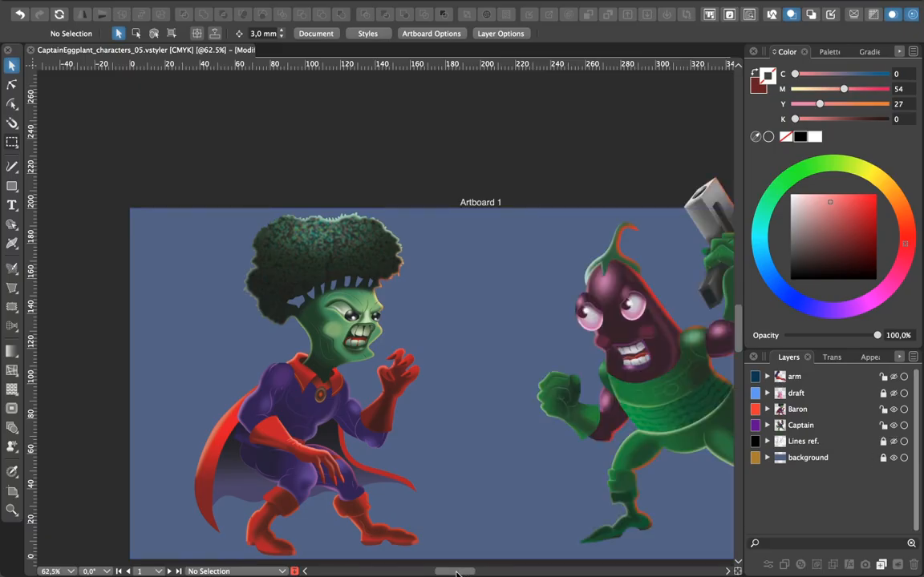
scroll(464, 571, "right", 2)
scroll(463, 572, "right", 6)
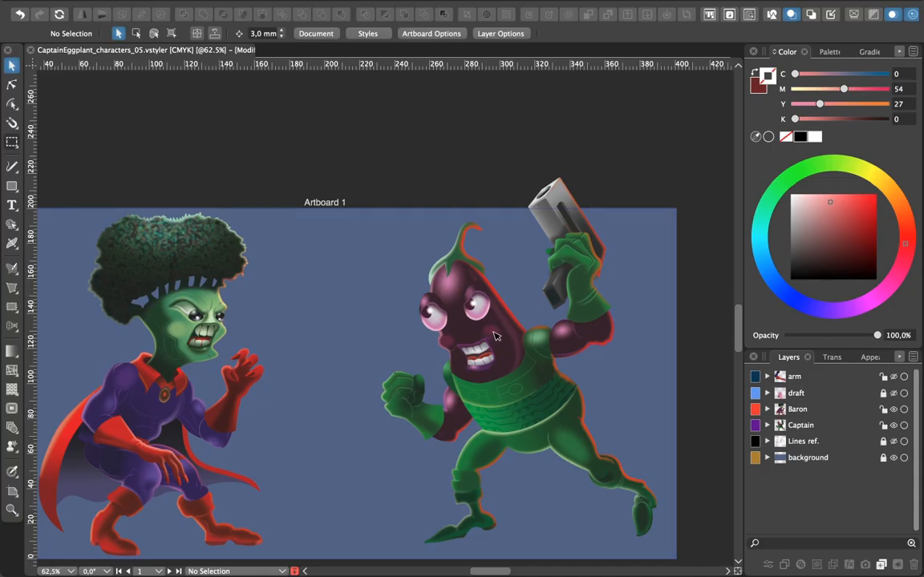
- Examine the Captain up close, from the raised gun and face down to the patterned suit and boots
scroll(481, 349, "up", 2)
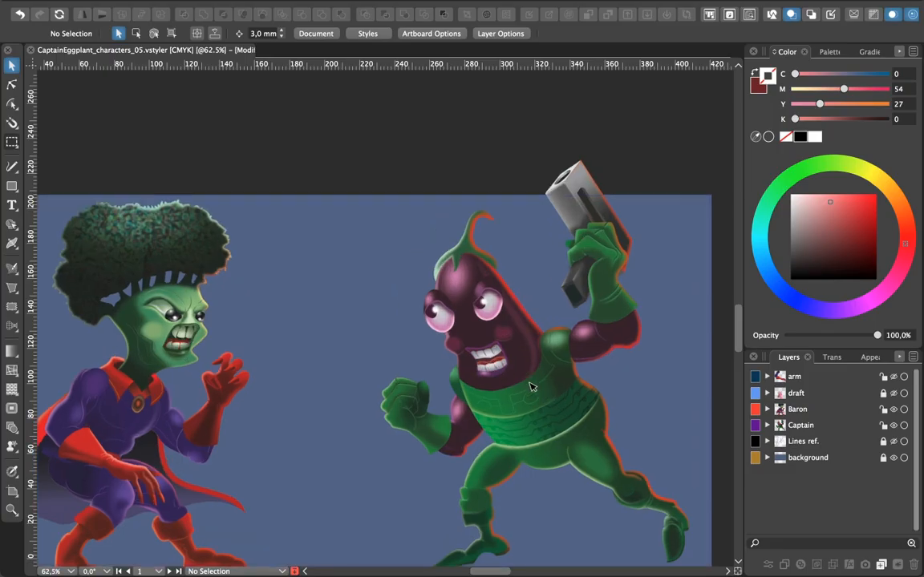
scroll(529, 387, "up", 4)
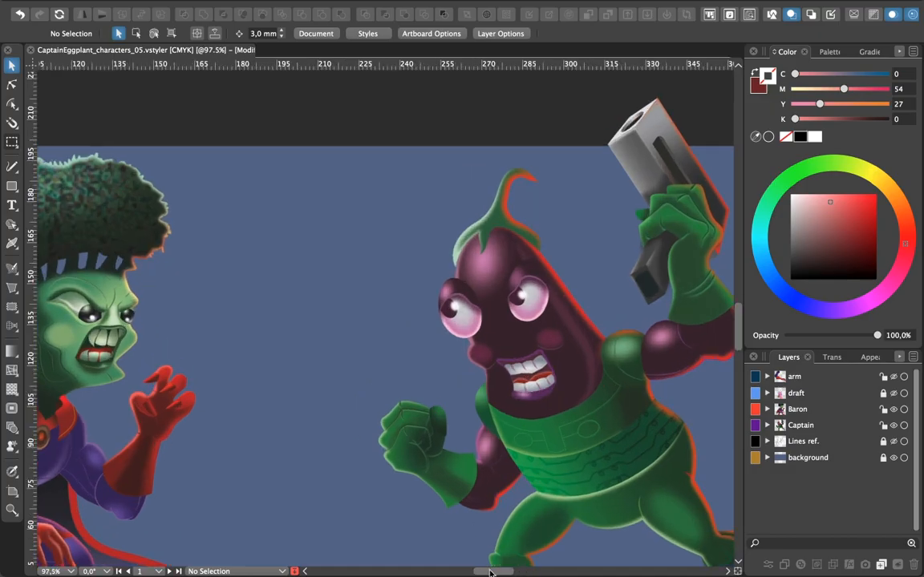
scroll(505, 573, "left", 3)
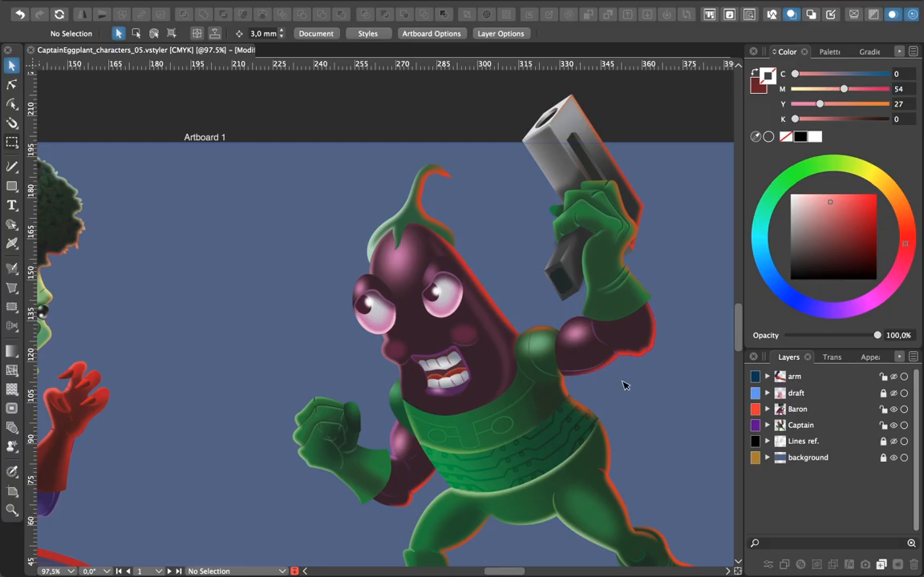
scroll(624, 384, "down", 3)
scroll(623, 384, "down", 4)
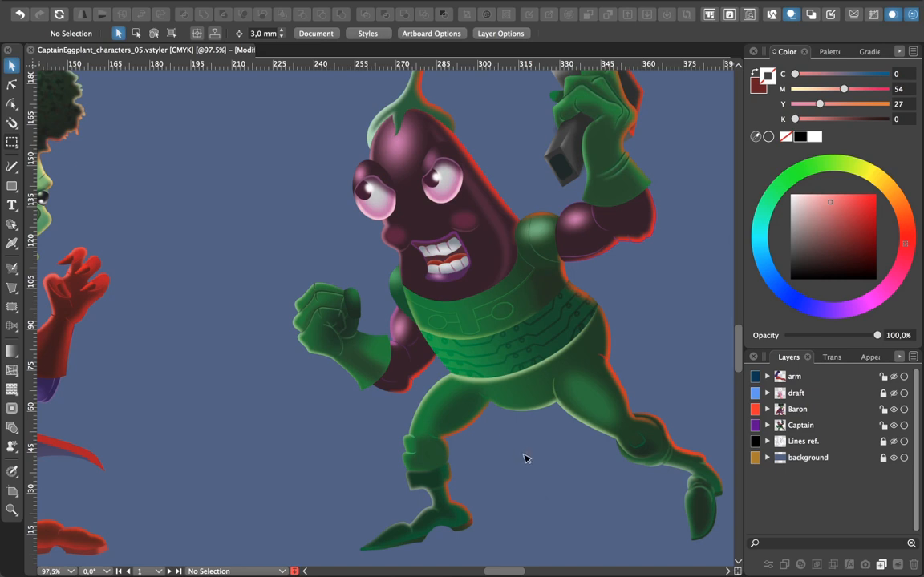
- Show the available warp shapes, activate the four-sided distortion tool, and inspect the Captain's patterned suit
left_click(12, 326)
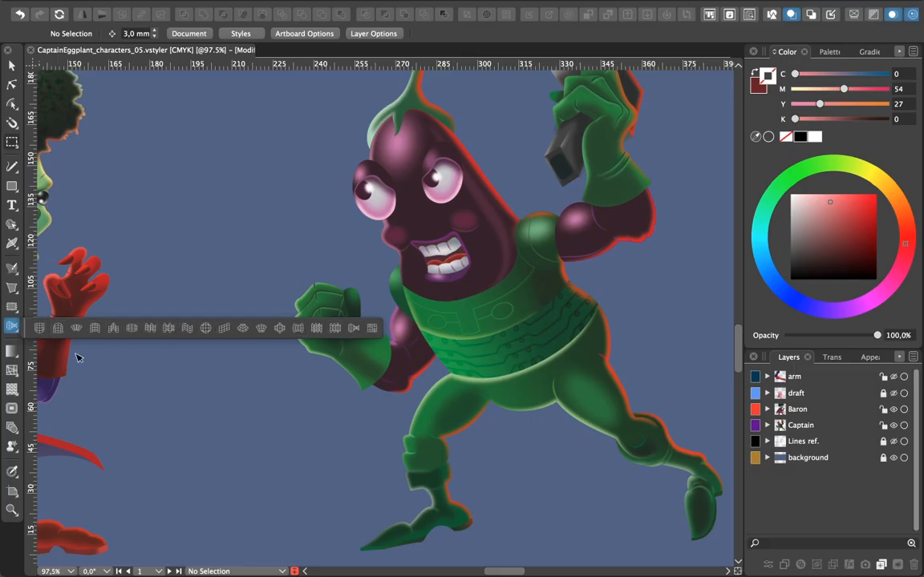
left_click(12, 289)
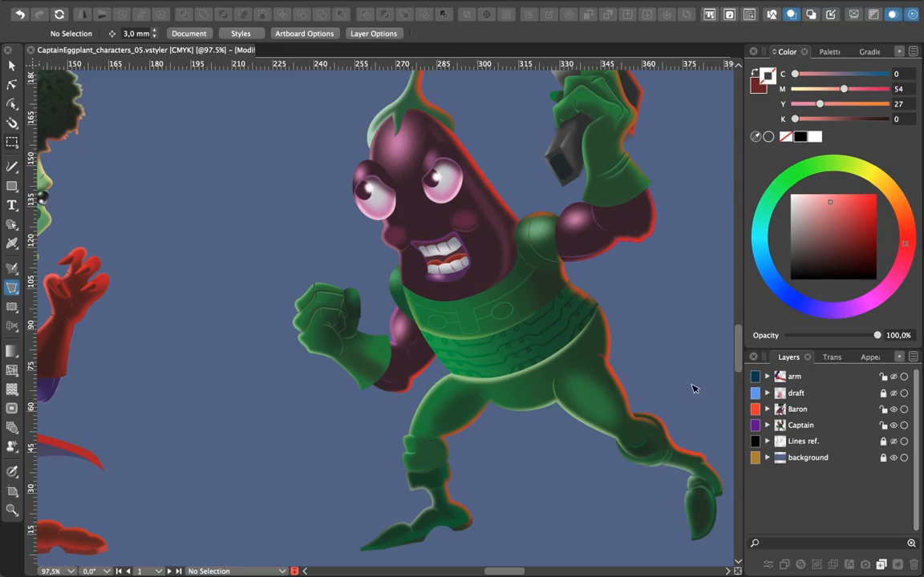
left_click_drag(739, 354, 741, 327)
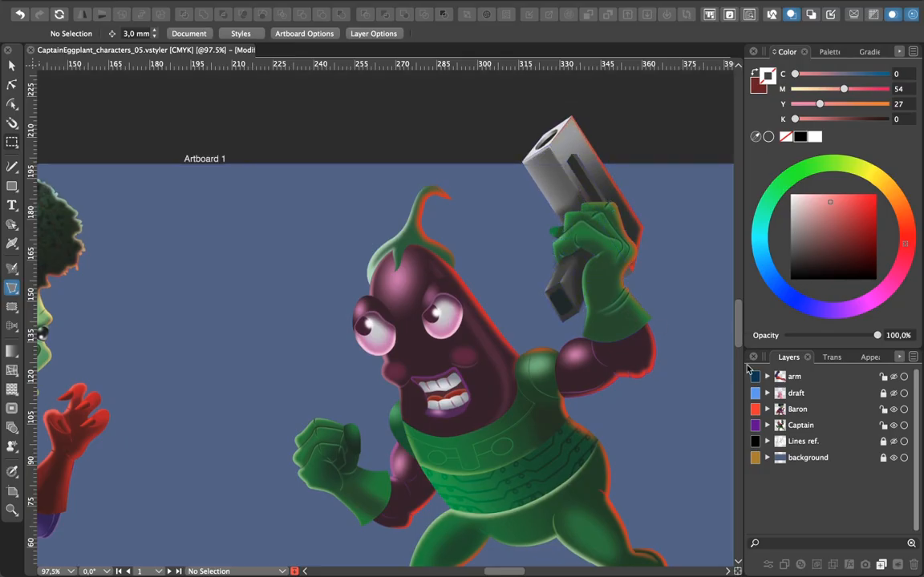
scroll(667, 289, "down", 5)
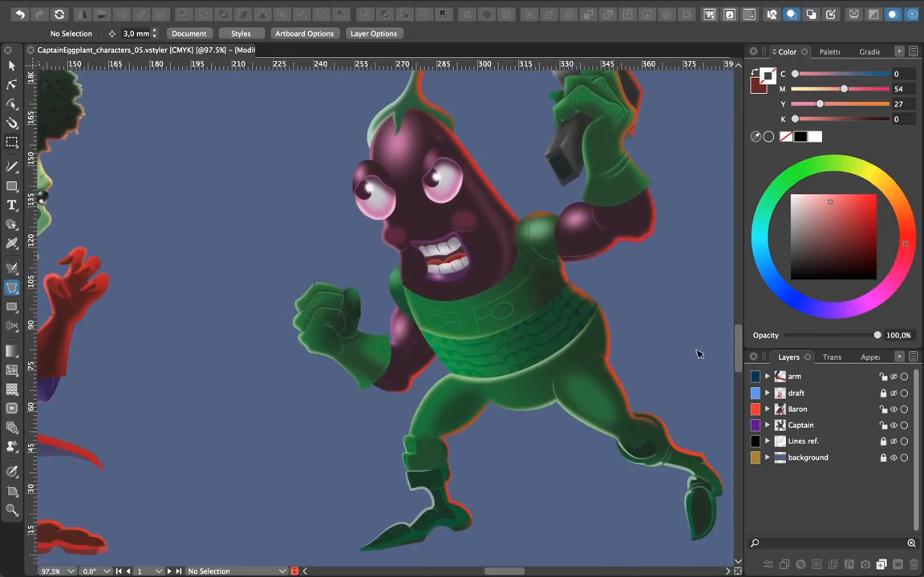
- View the Baron and the Captain together on the artboard
key("super+minus")
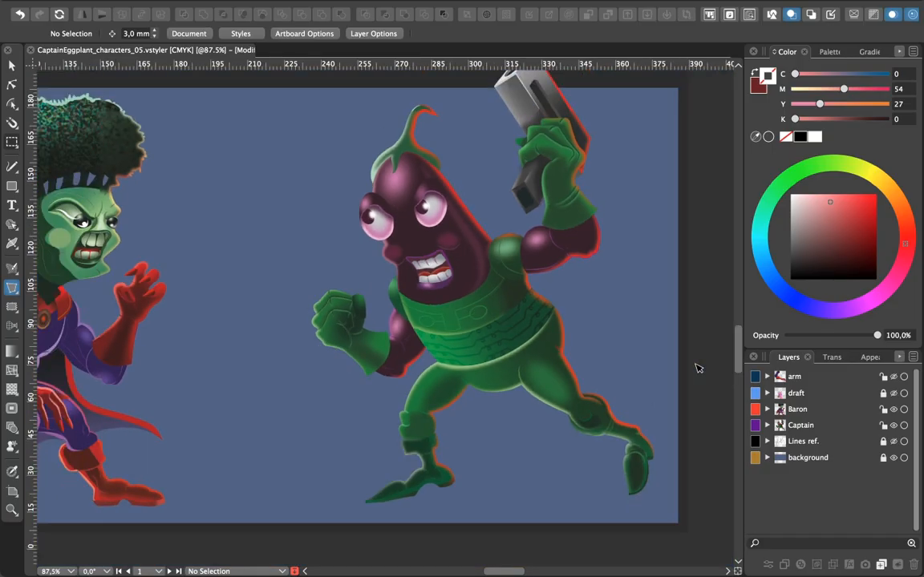
key("super+minus")
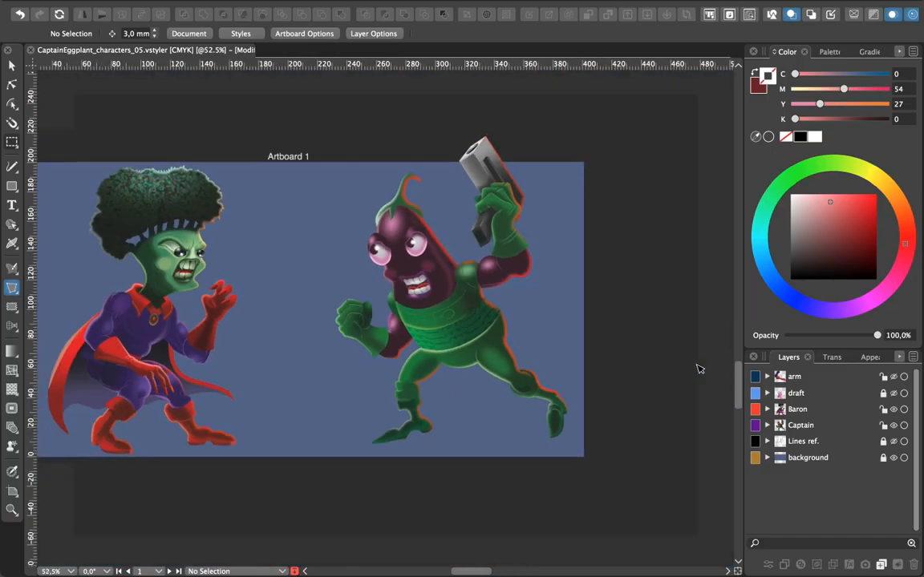
left_click_drag(473, 495, 582, 496)
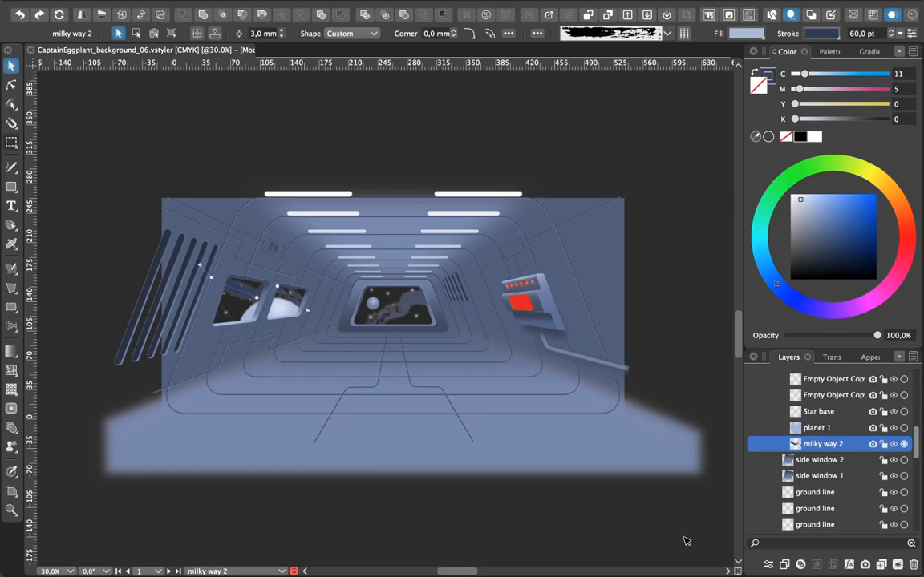
- Examine the spaceship corridor's end window and the two side windows up close in the background document
key("super+equal")
key("super+equal")
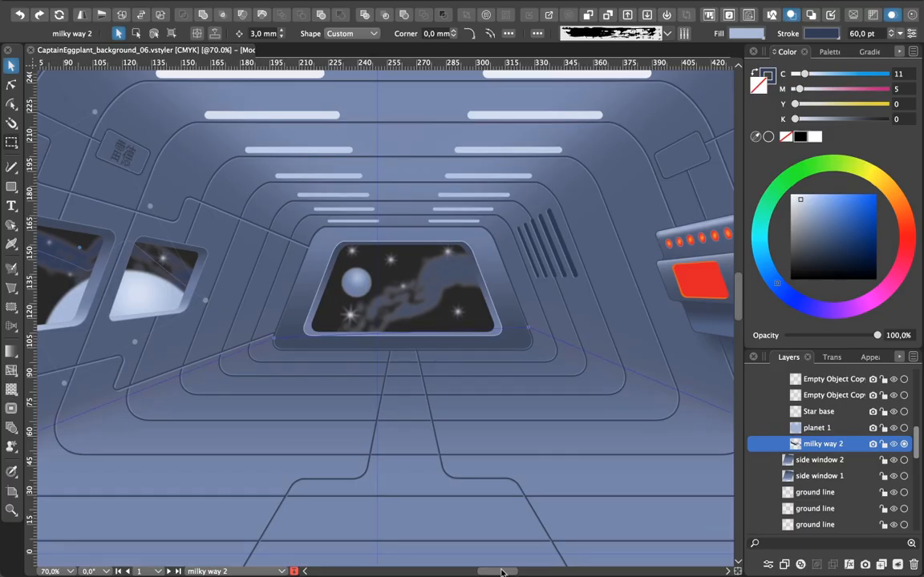
left_click_drag(501, 572, 472, 572)
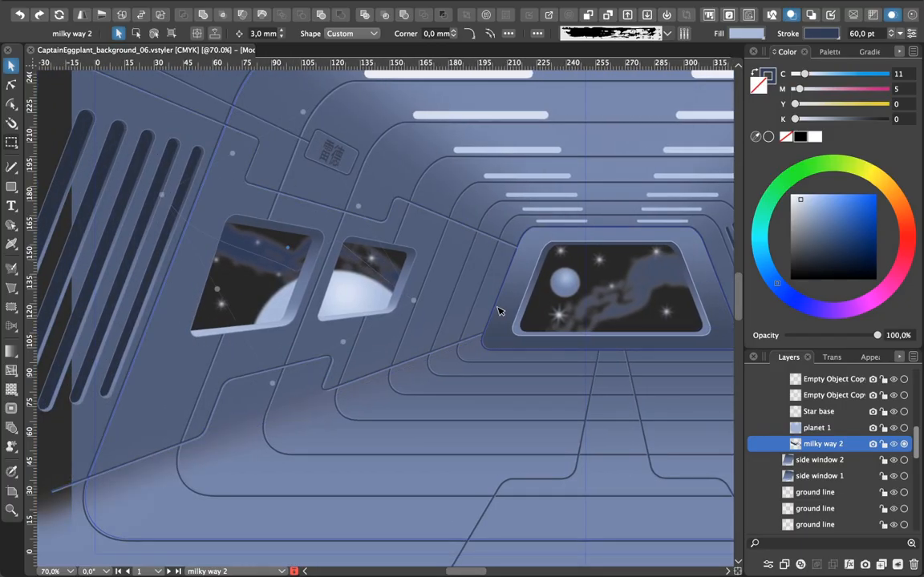
key("super+equal")
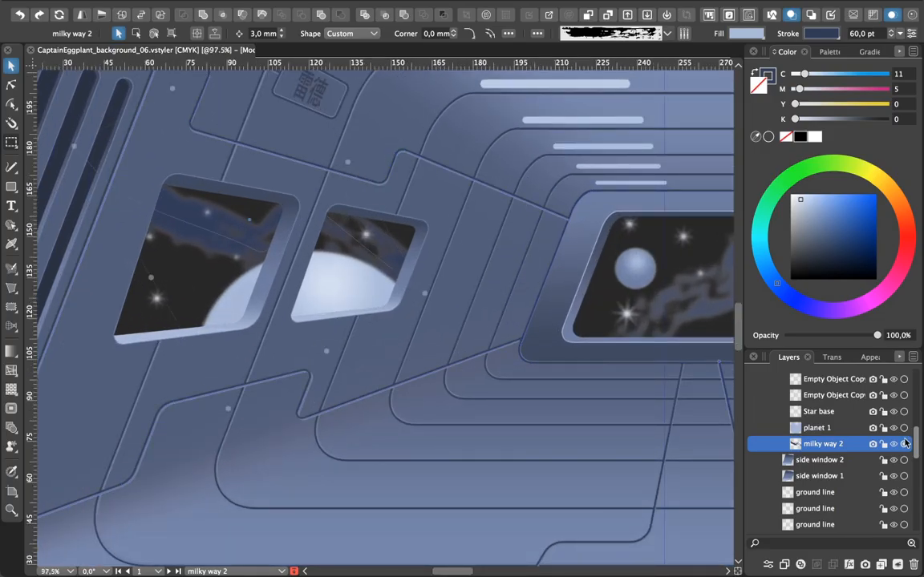
- Show the guides layer to compare the whole corridor with its perspective lines, hide it again, and clear the selection
scroll(906, 379, "up", 5)
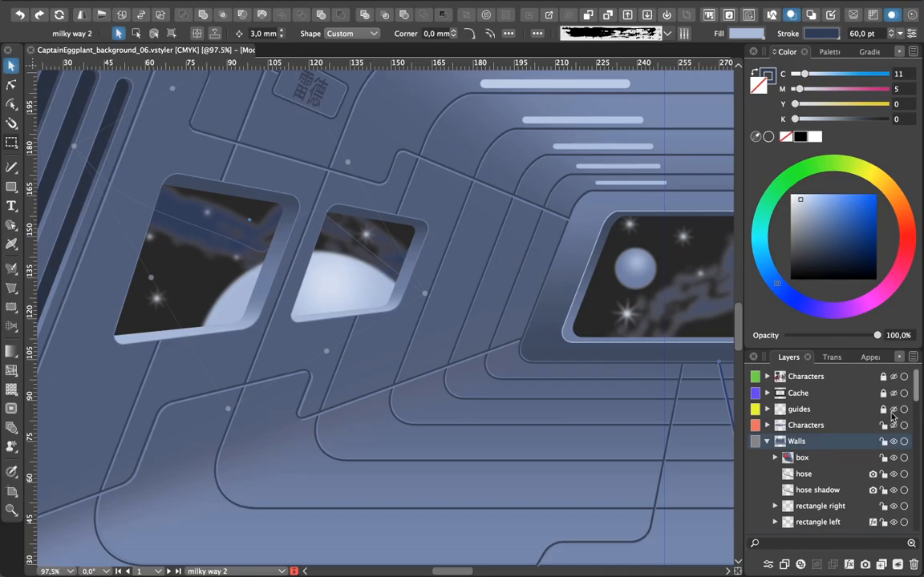
left_click(762, 409)
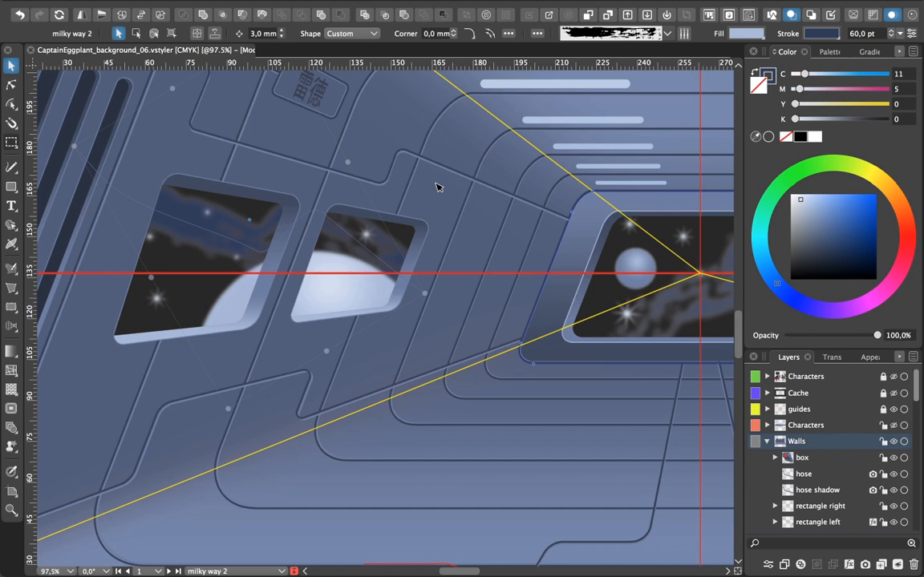
scroll(466, 381, "down", 1)
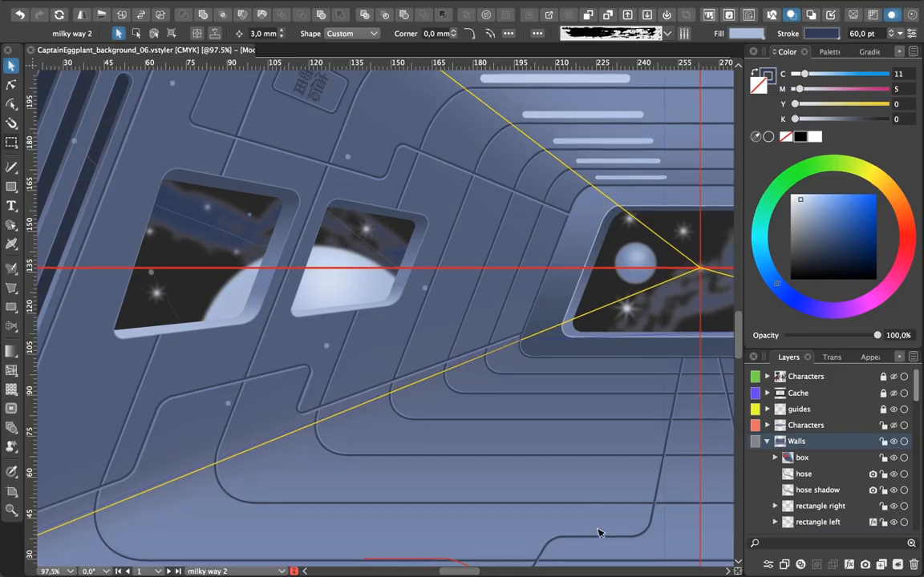
scroll(599, 532, "down", 10)
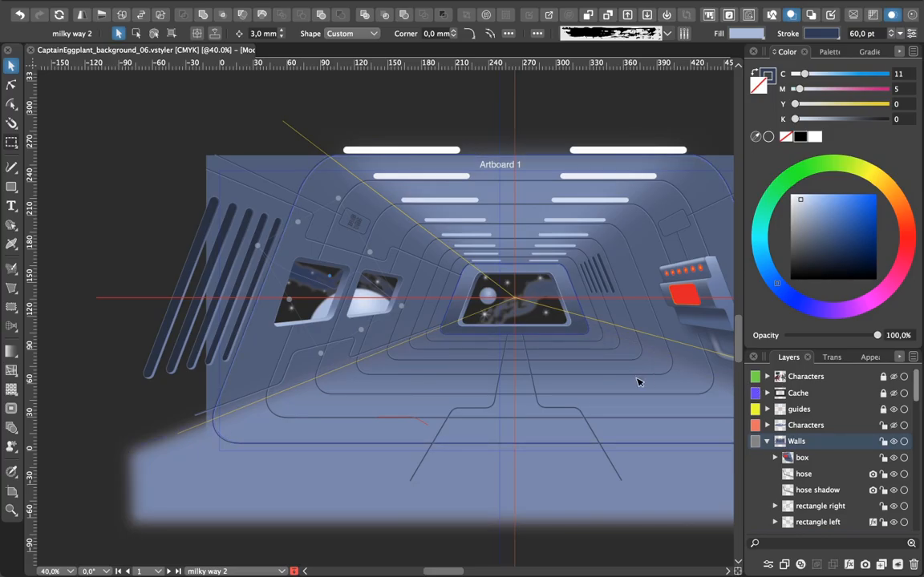
left_click_drag(450, 571, 467, 572)
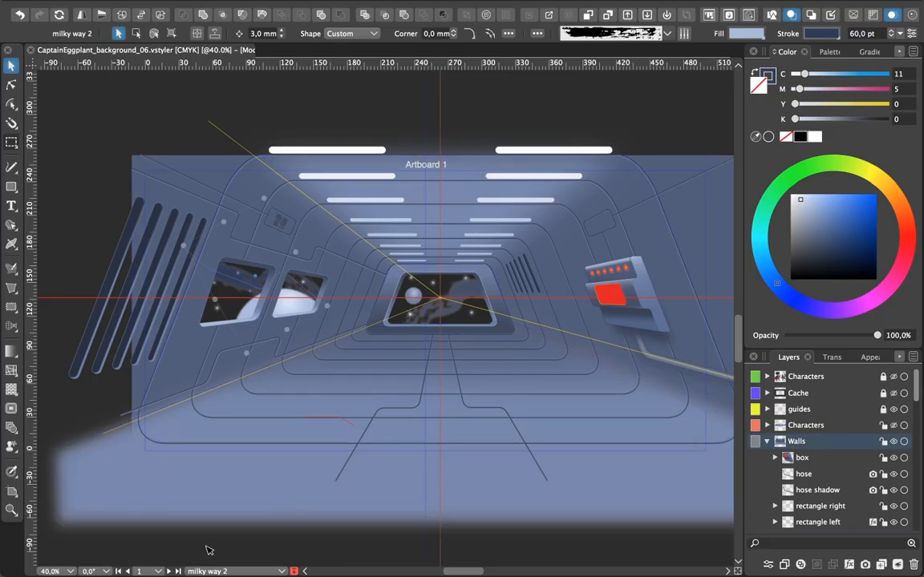
left_click(70, 409)
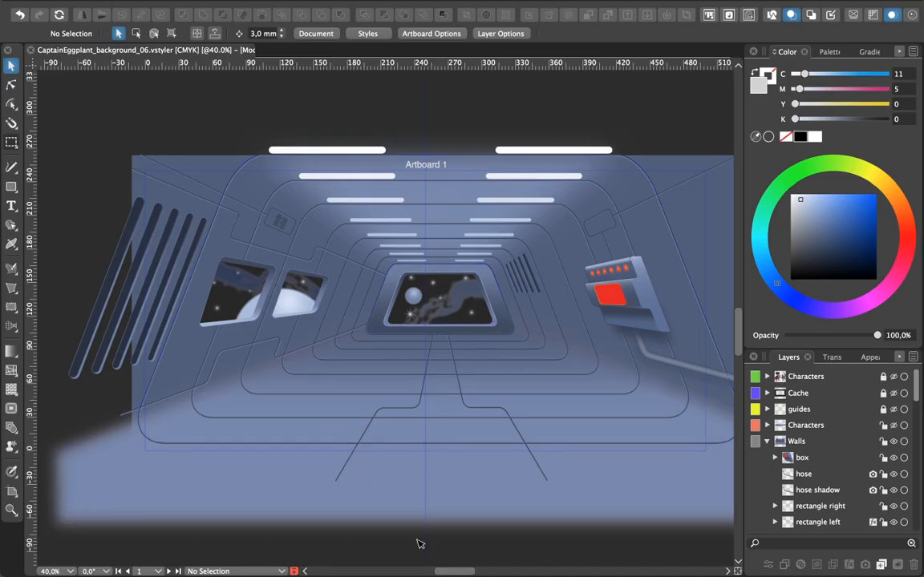
- Examine the control box and hose on the corridor wall, and look over the available style and expand commands
left_click_drag(459, 571, 490, 571)
key("super+equal")
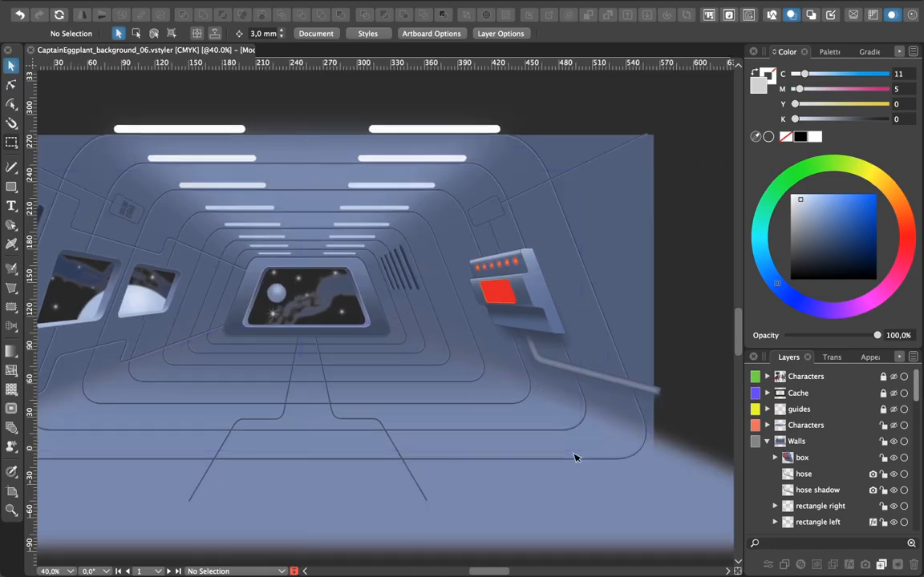
key("super+equal")
key("super+equal")
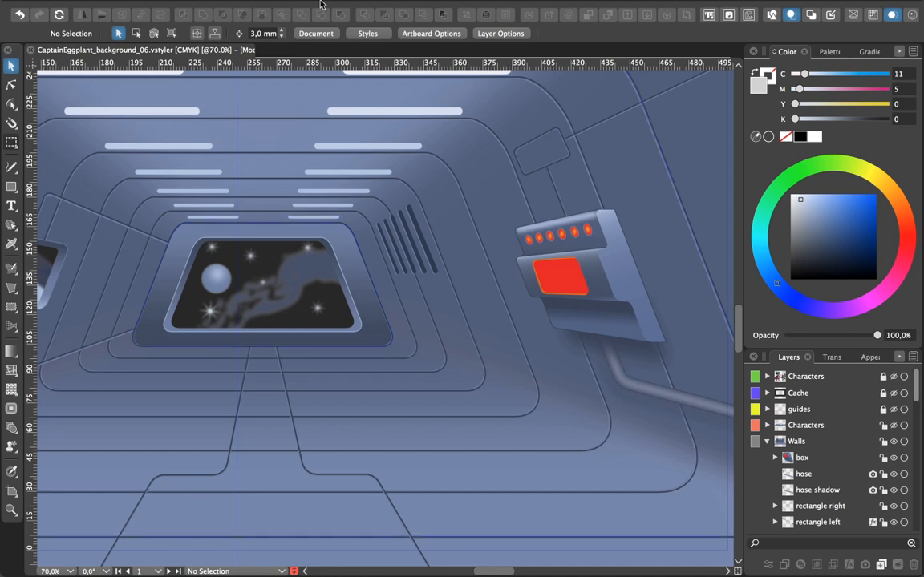
left_click(283, 6)
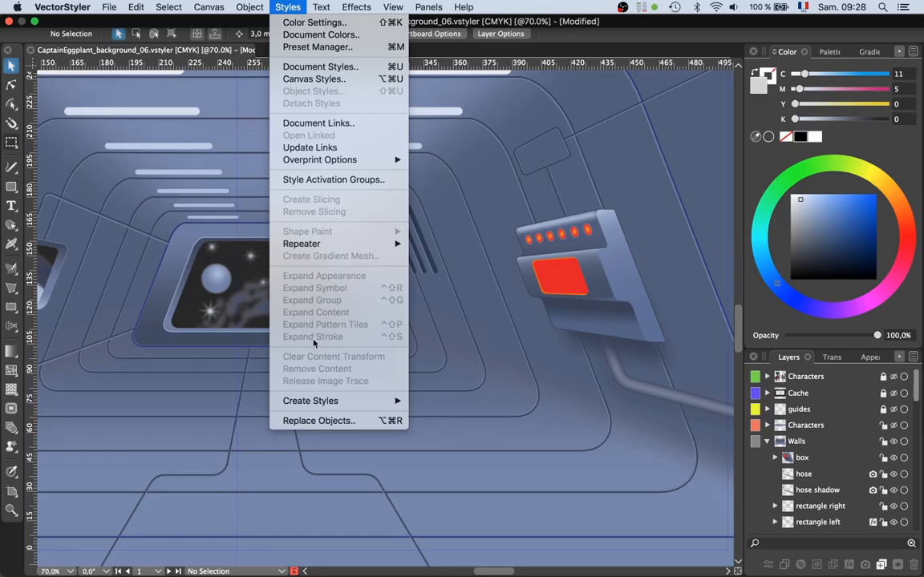
left_click(669, 397)
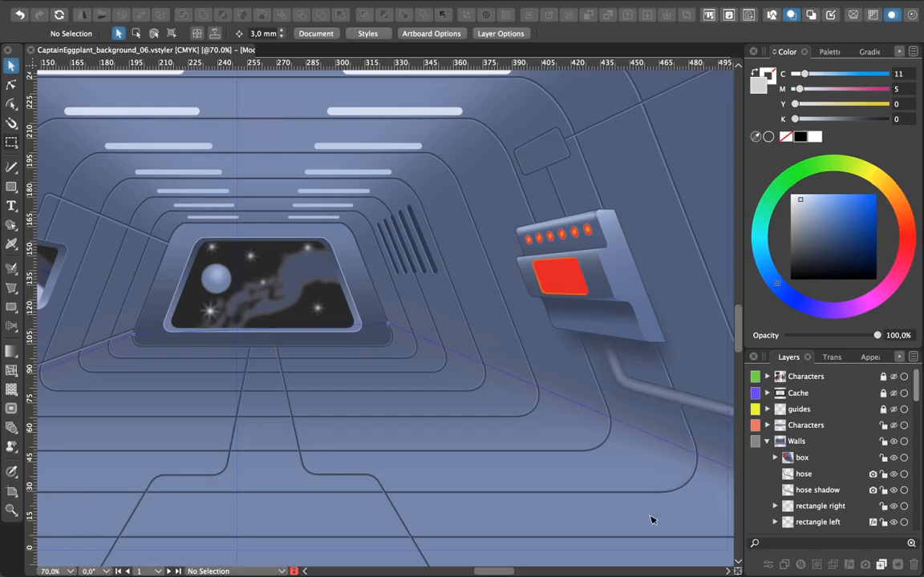
- Survey the corridor's ceiling lights, panel lines, side windows and slanted wall vents
left_click_drag(508, 572, 476, 573)
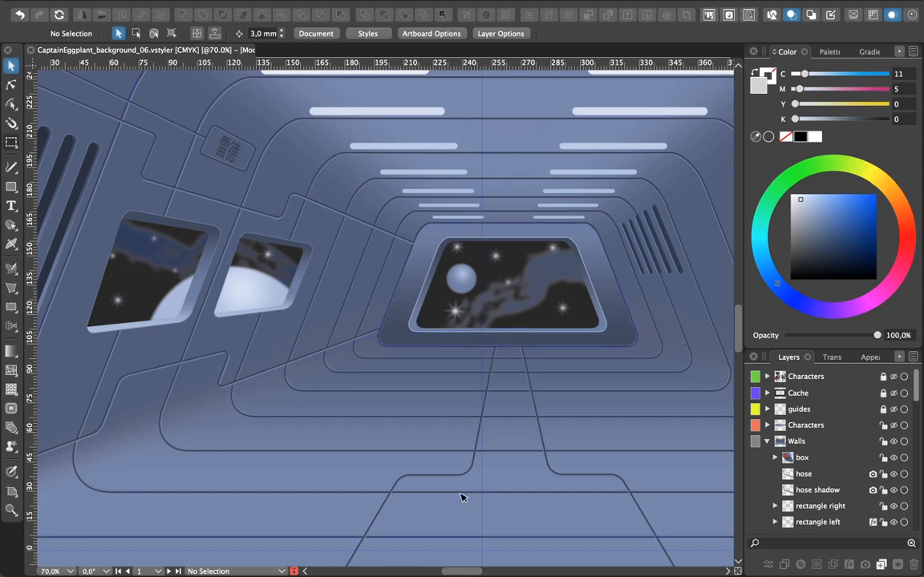
left_click_drag(461, 571, 480, 571)
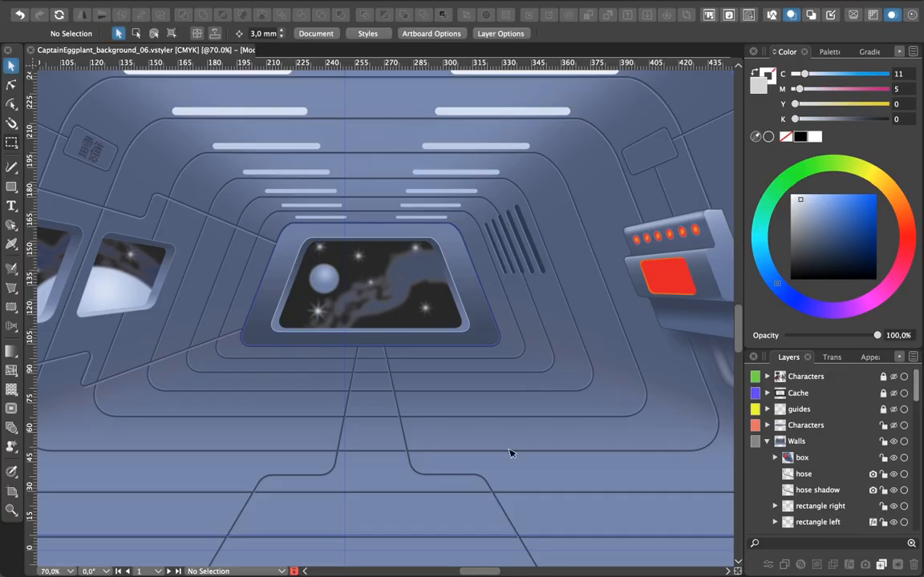
left_click_drag(485, 572, 439, 574)
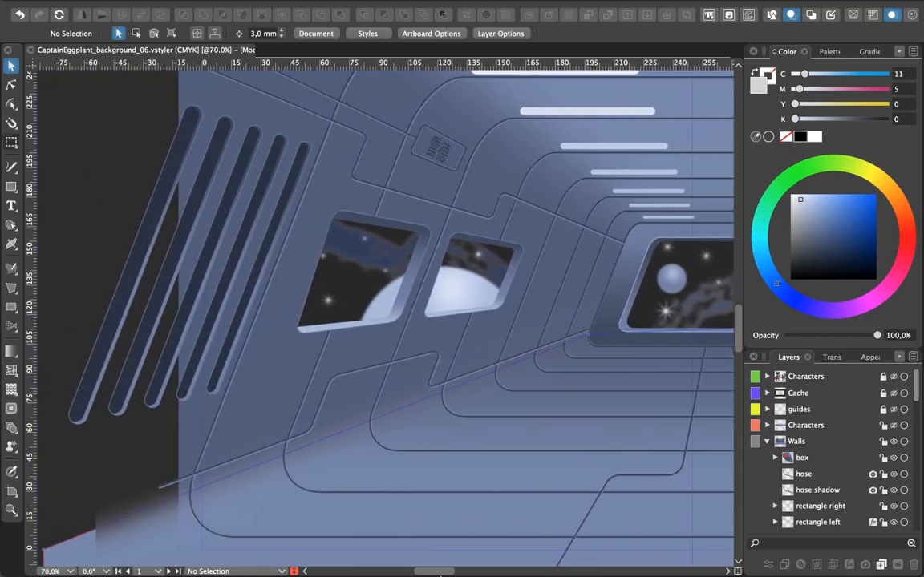
- Select the side window space object in the Walls layer and review its nested stars, planet 1 and milky way 2 objects
scroll(492, 458, "up", 5)
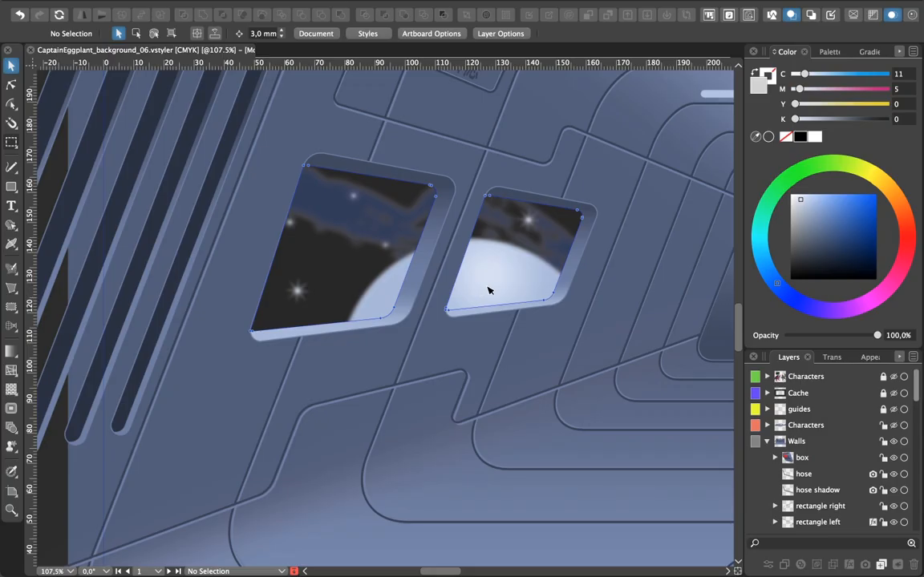
left_click(487, 290)
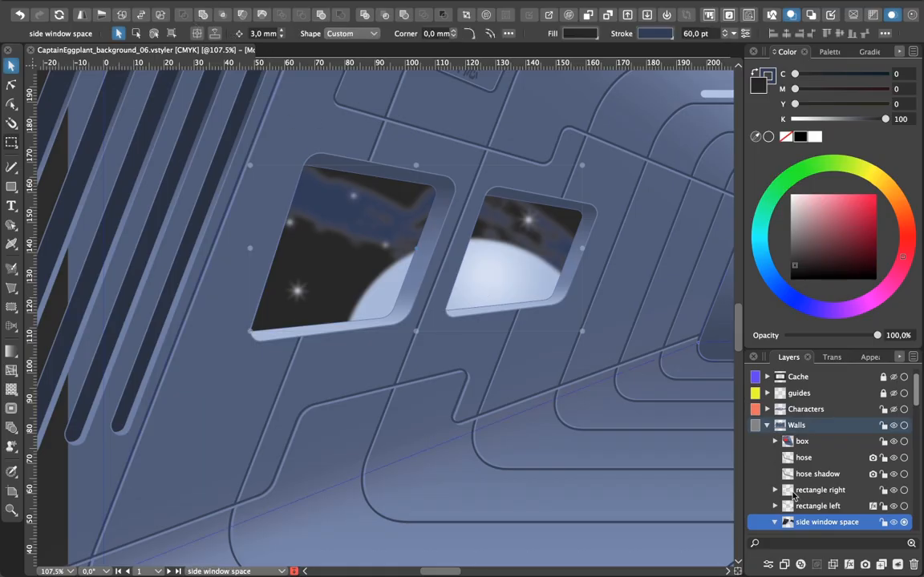
scroll(788, 478, "down", 1)
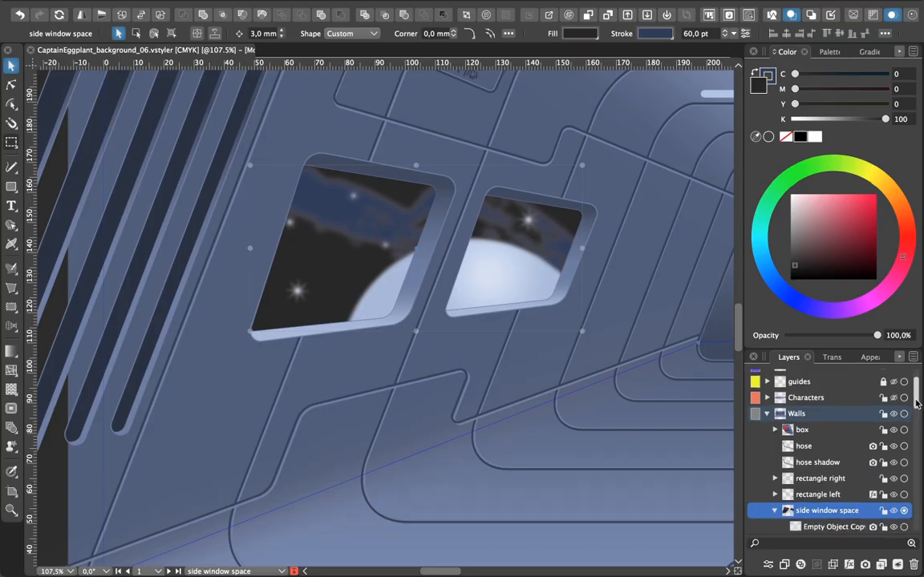
scroll(914, 432, "down", 8)
scroll(913, 432, "down", 1)
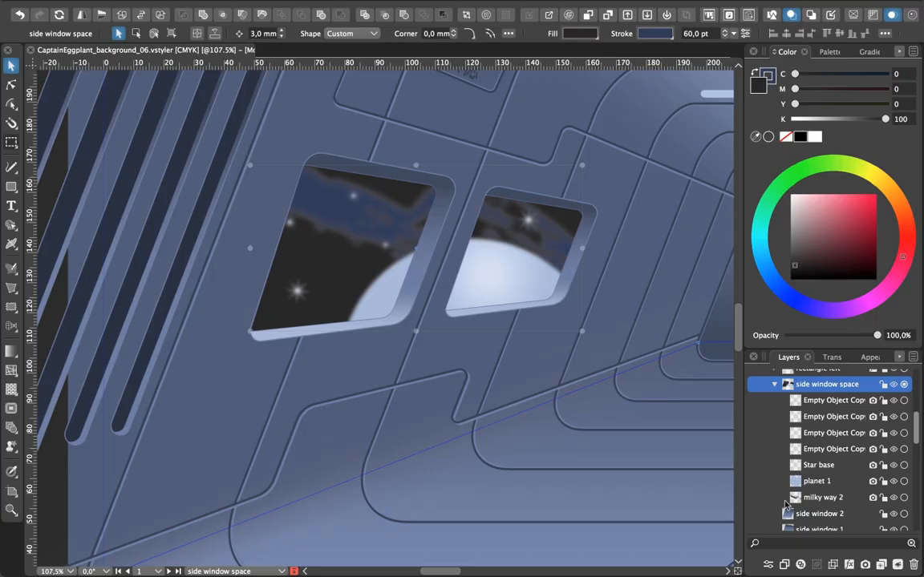
- Select planet 1 inside the side window space object and reposition it low across both side windows
left_click(904, 482)
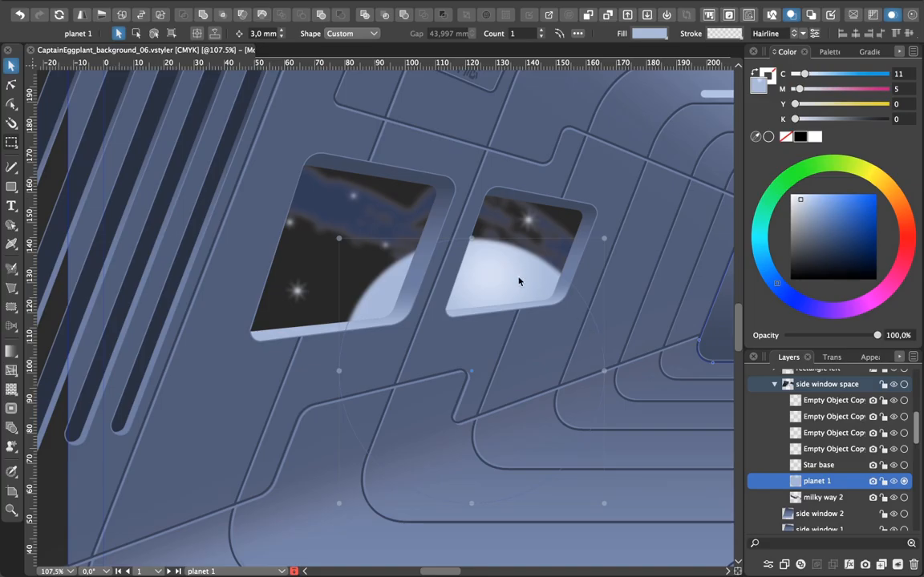
left_click_drag(498, 283, 426, 262)
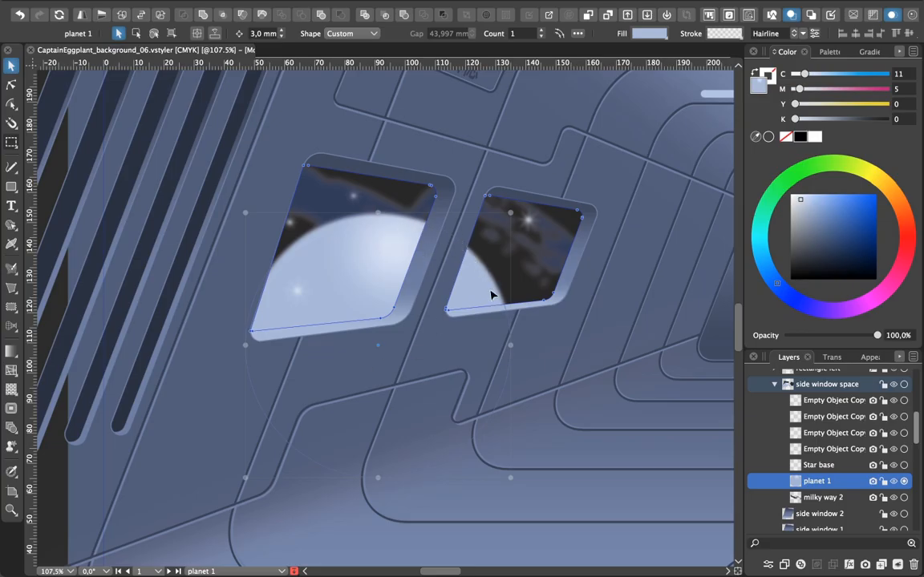
left_click_drag(485, 295, 552, 313)
left_click_drag(497, 292, 454, 327)
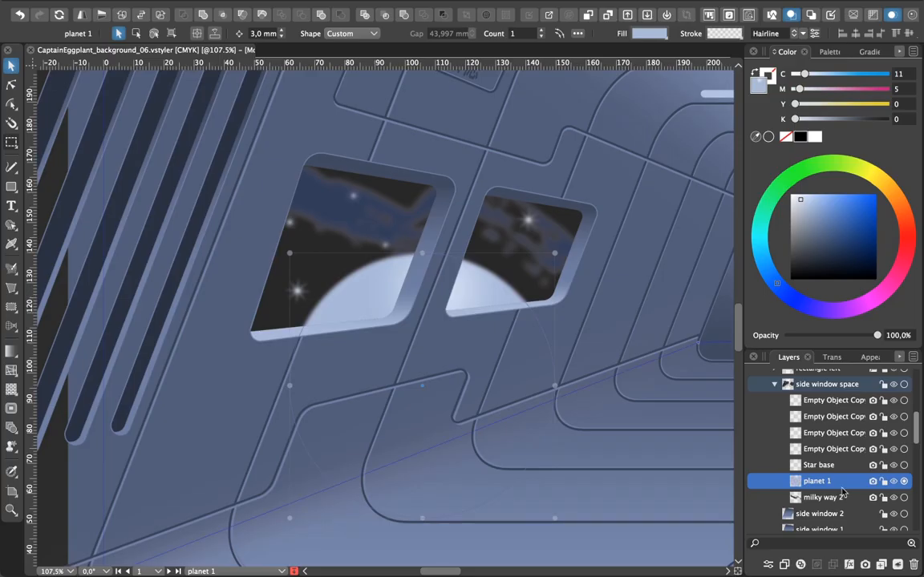
- Select milky way 2, compare its path in outline view, and review its brush shape among the available brushes
left_click(822, 497)
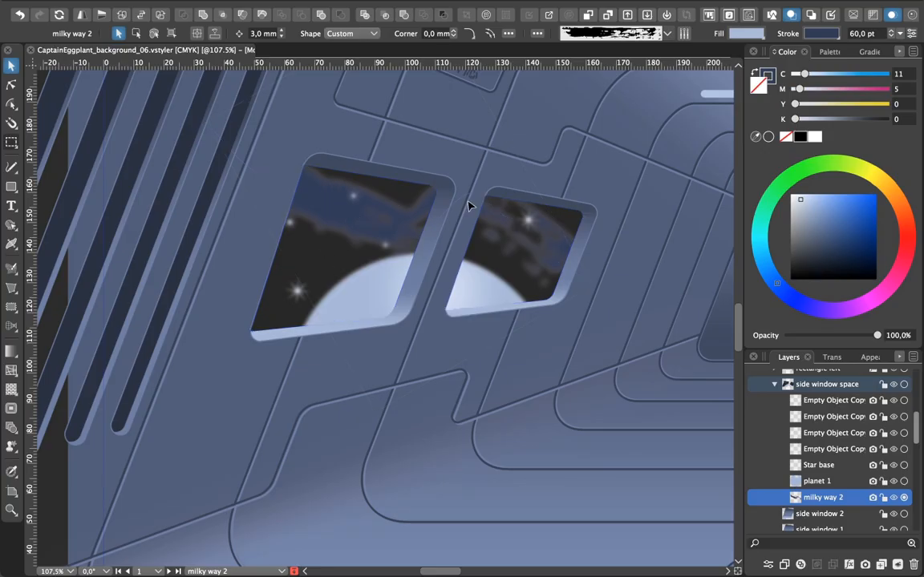
key("super+y")
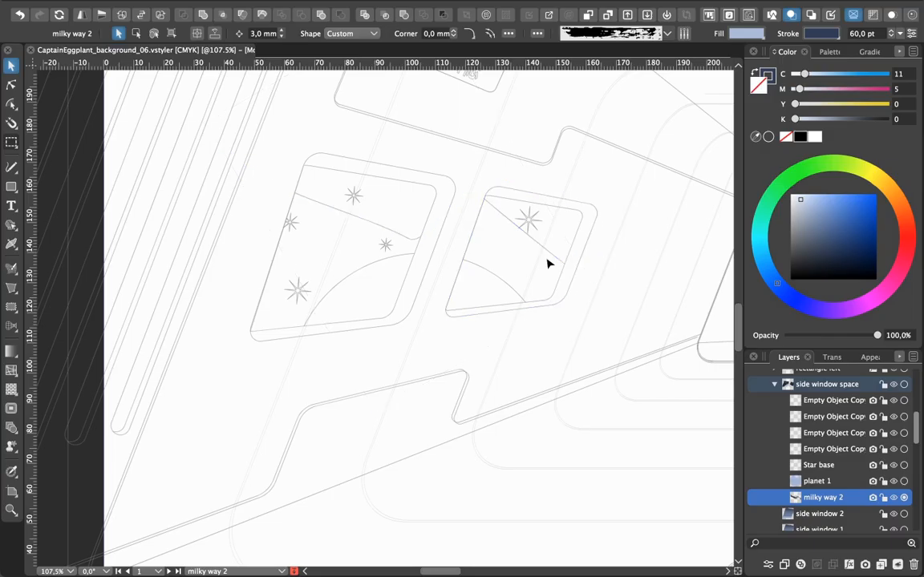
key("super+y")
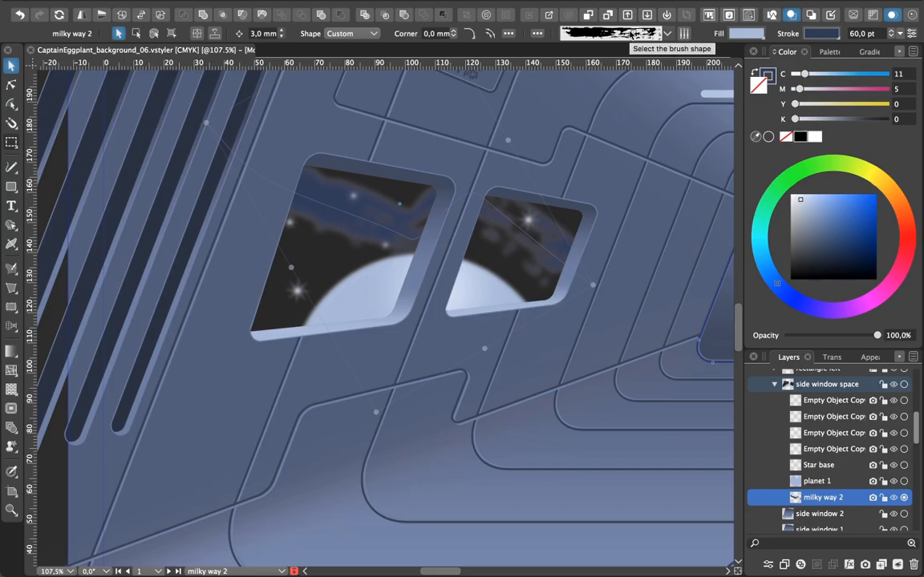
left_click(601, 36)
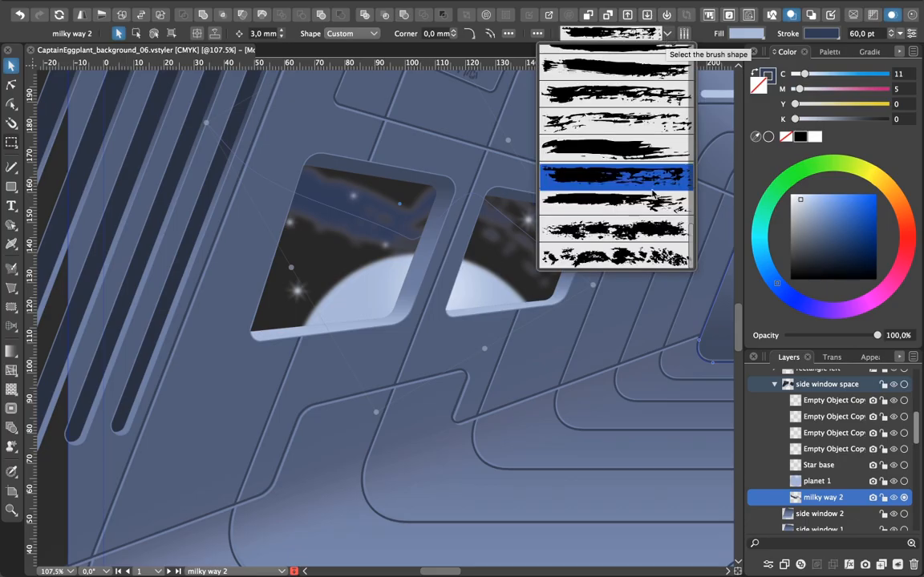
left_click(706, 41)
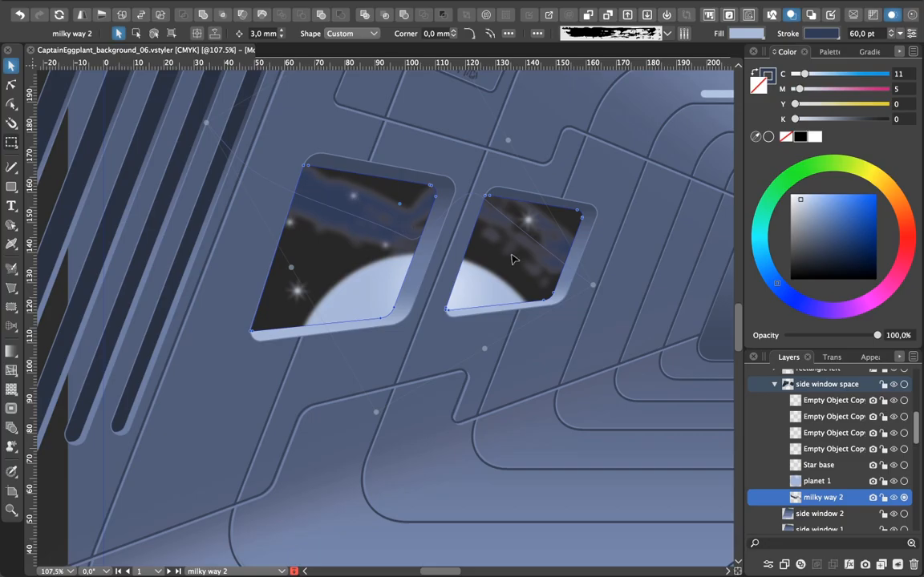
left_click(521, 368)
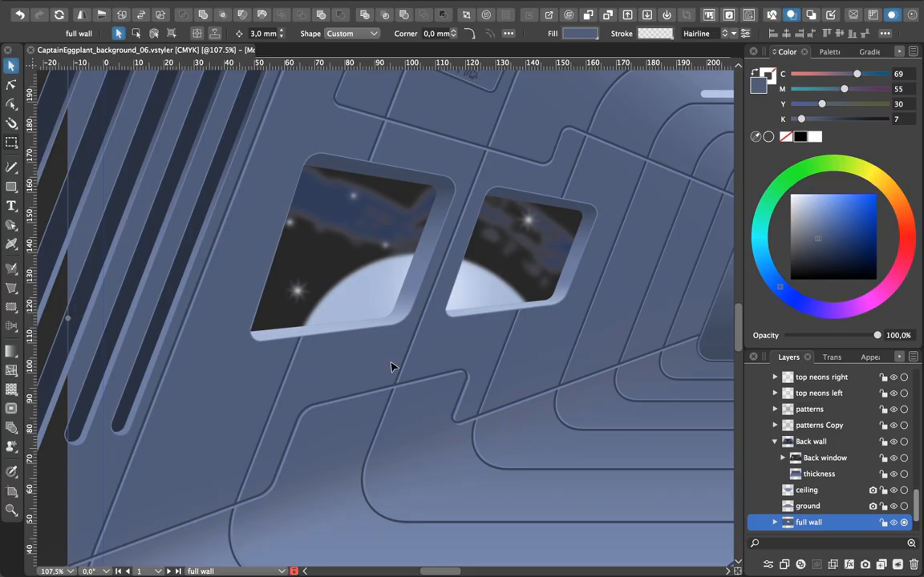
- Survey the corridor from the control box and hose across to the side windows, back window and whole artwork
left_click_drag(444, 574, 518, 566)
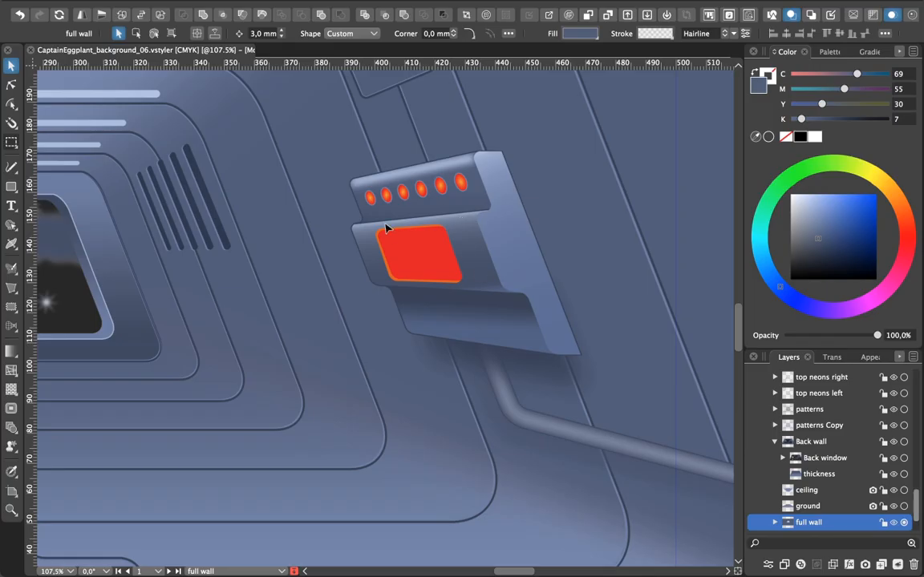
scroll(385, 229, "down", 5)
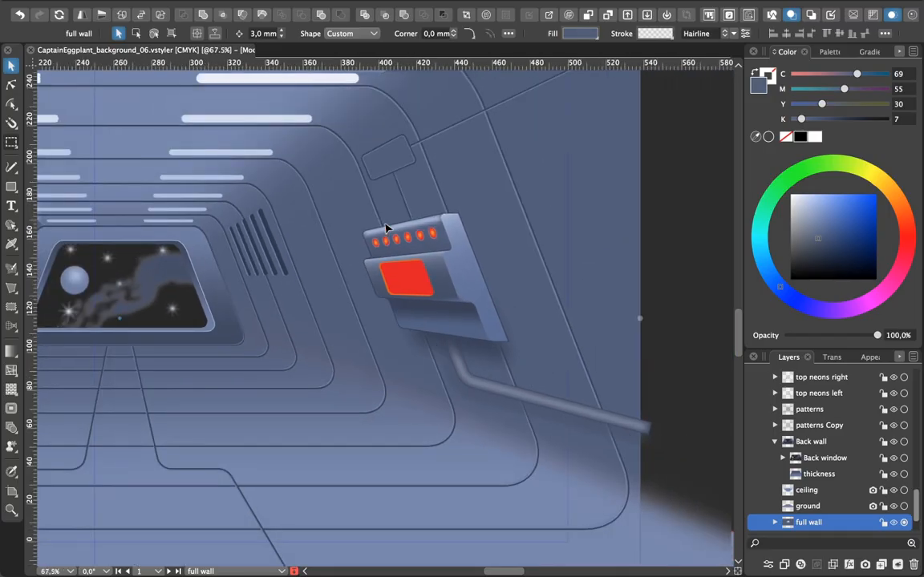
left_click_drag(492, 574, 430, 574)
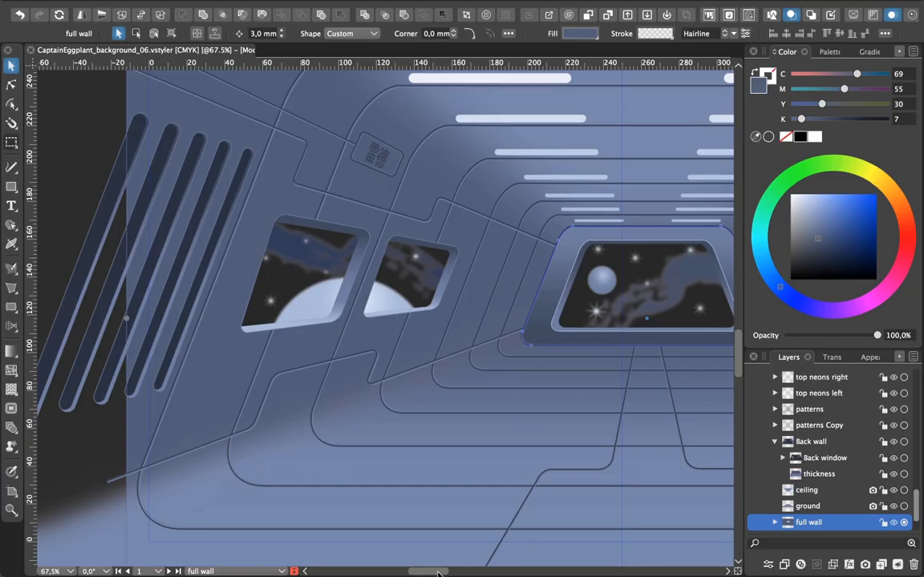
left_click_drag(433, 574, 463, 574)
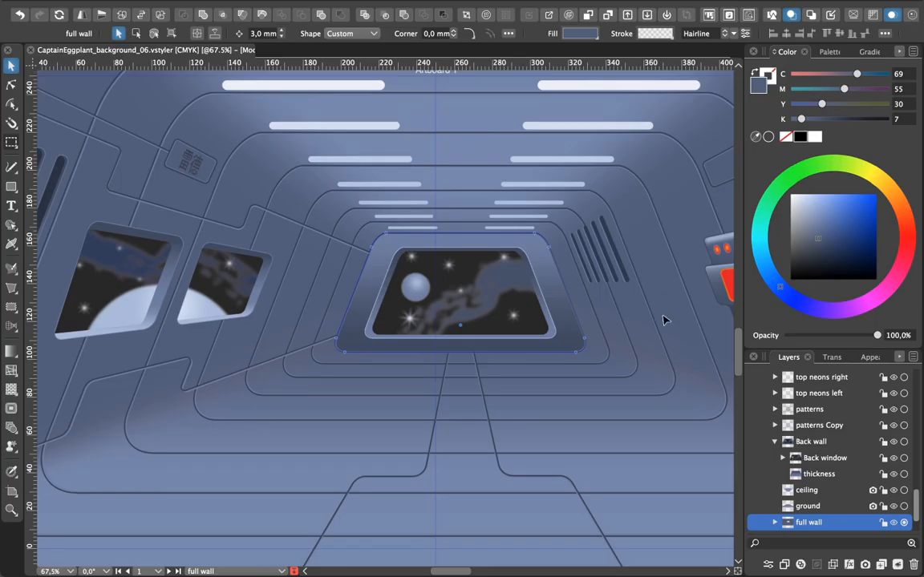
key("ctrl+minus")
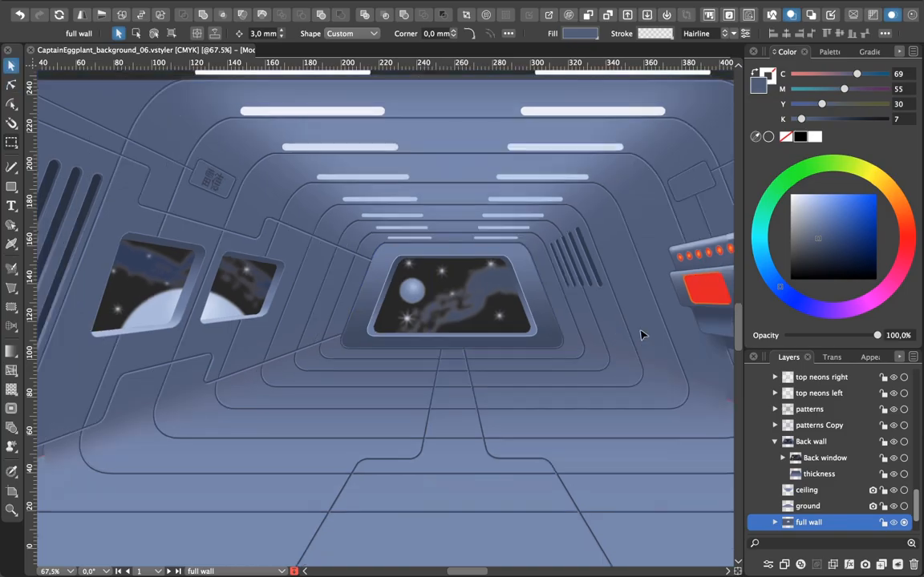
key("ctrl+minus")
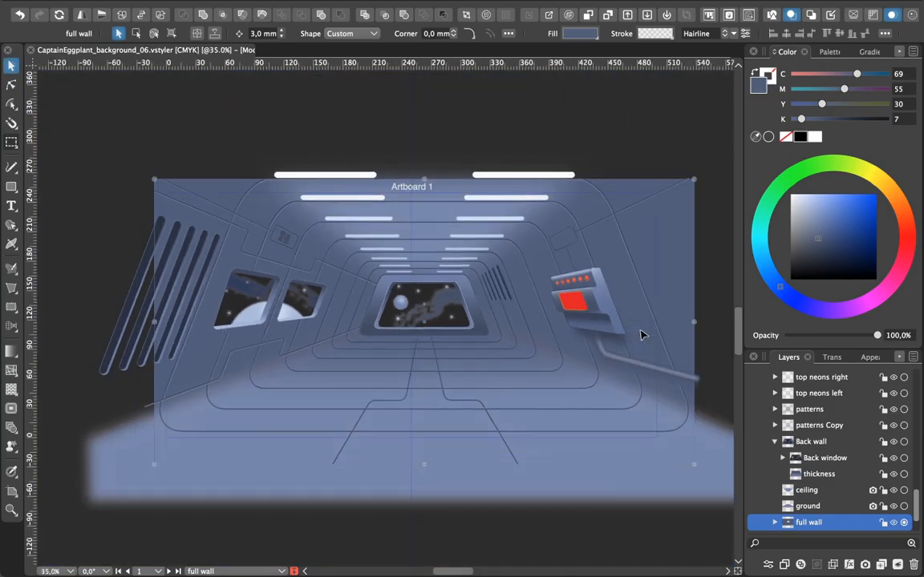
- Show the Cache layer to mask artwork outside the artboard, clear the selection, and collapse the Back wall and Walls entries
left_click(774, 441)
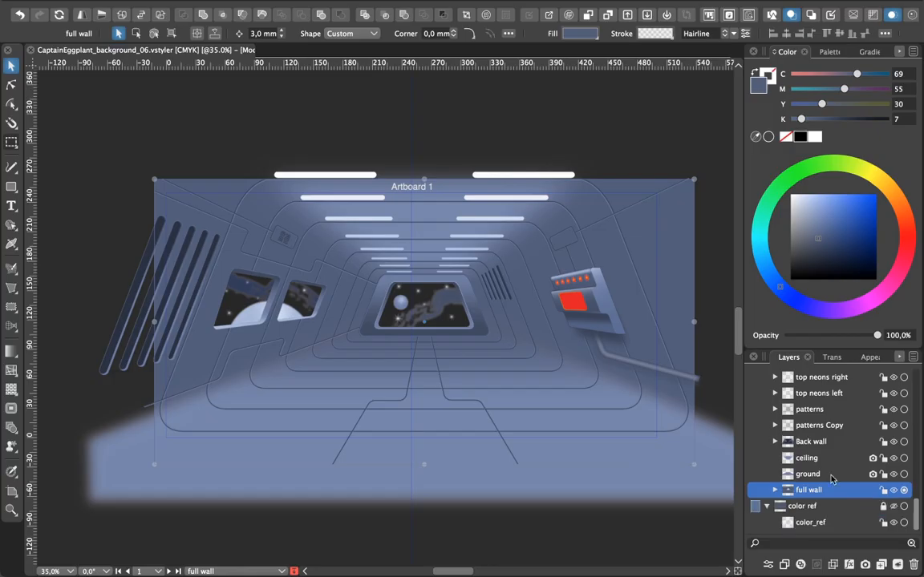
left_click_drag(912, 509, 913, 383)
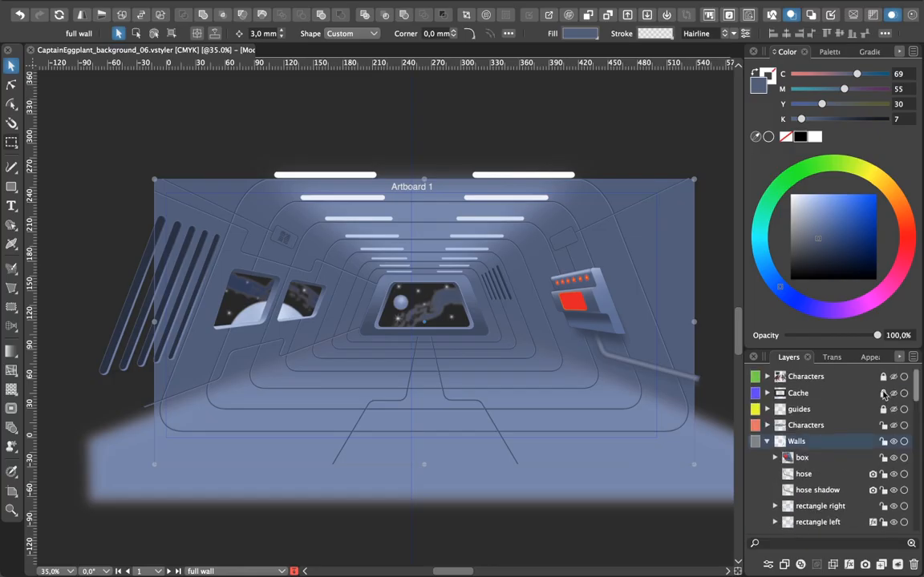
left_click(893, 393)
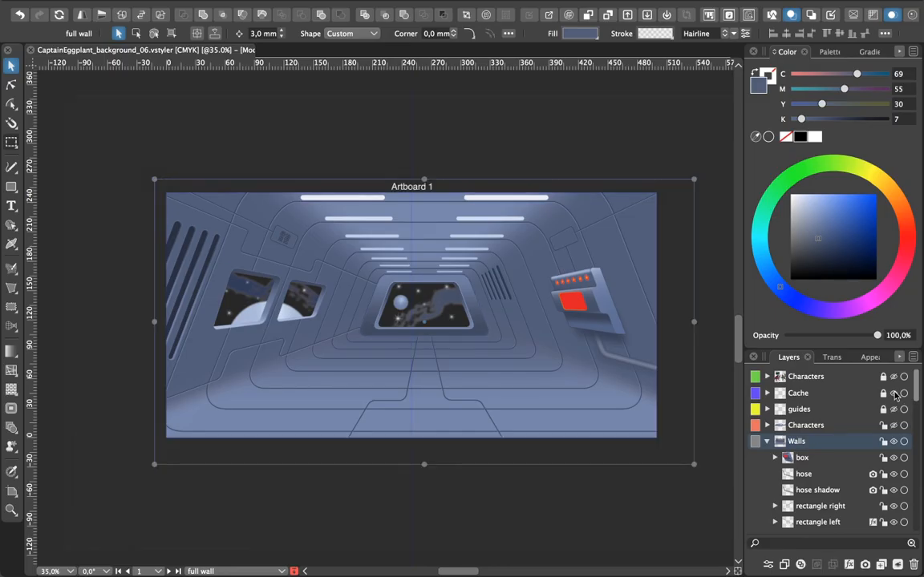
left_click(695, 533)
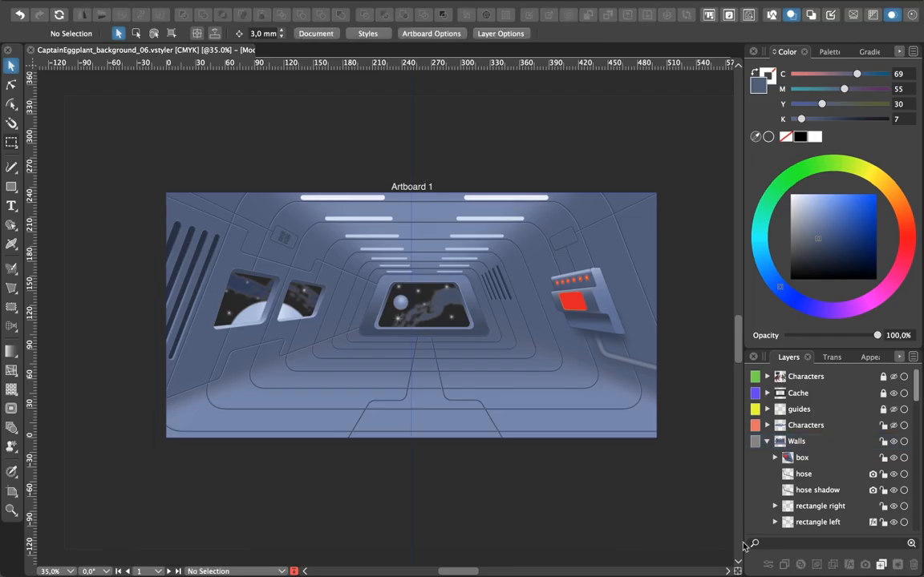
left_click(767, 441)
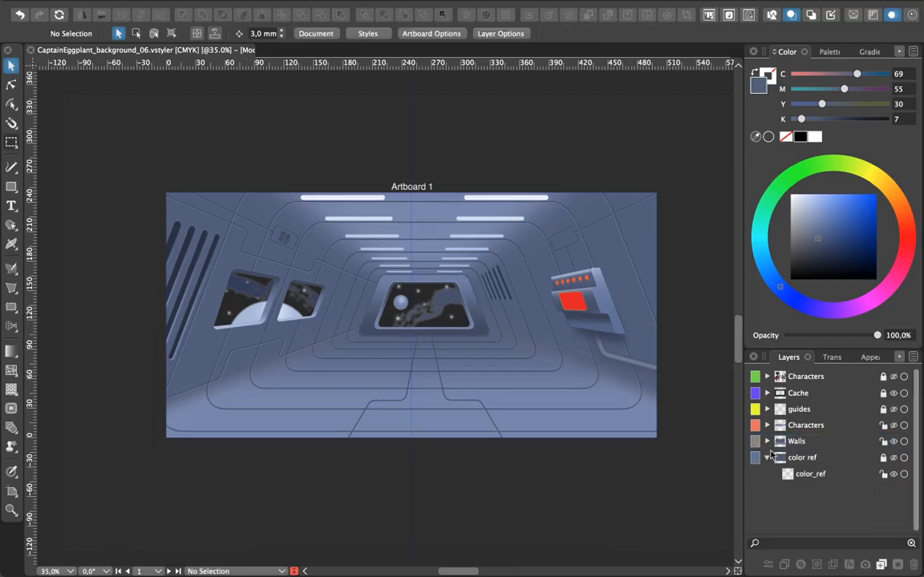
- Show the unlocked Characters layer with its shadow, and make its flat-coloured Baron and Captain objects visible
left_click(893, 427)
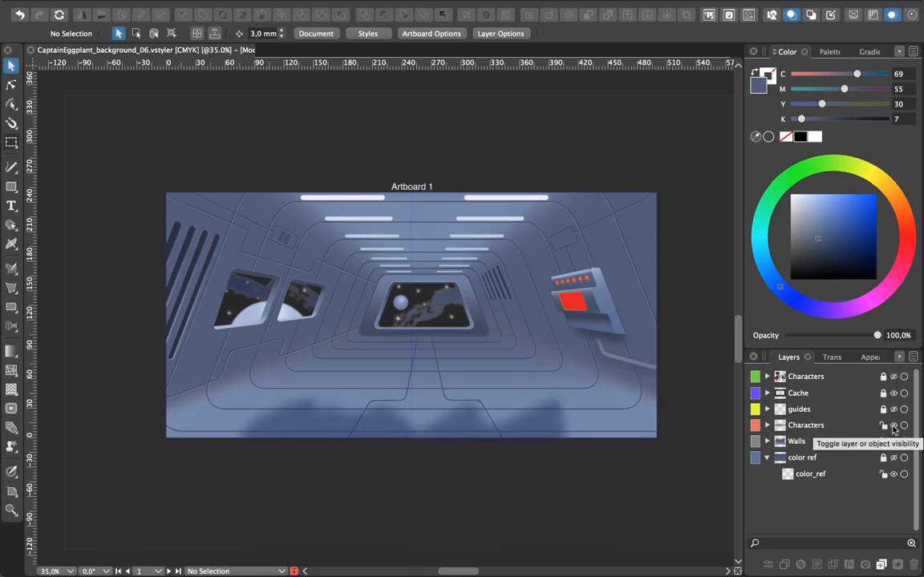
left_click(766, 425)
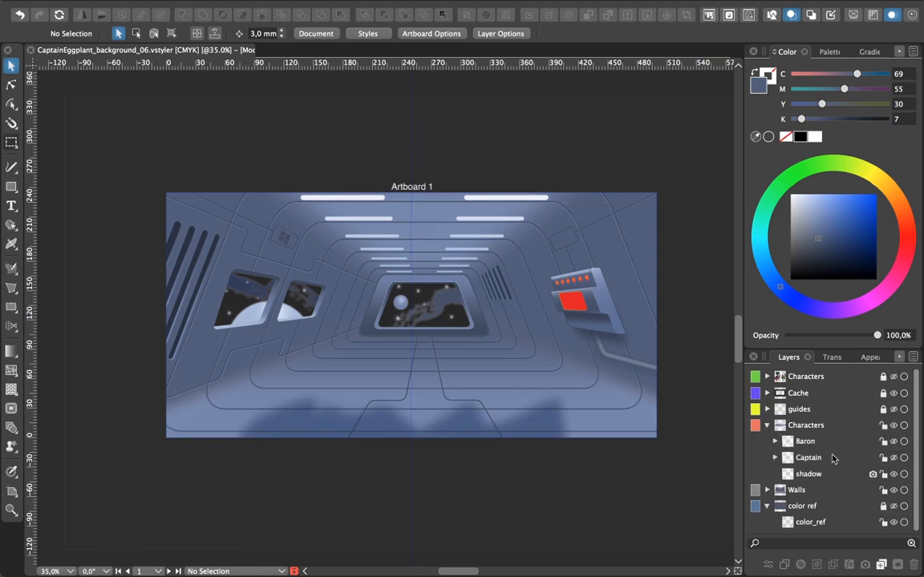
left_click(894, 441)
left_click(893, 457)
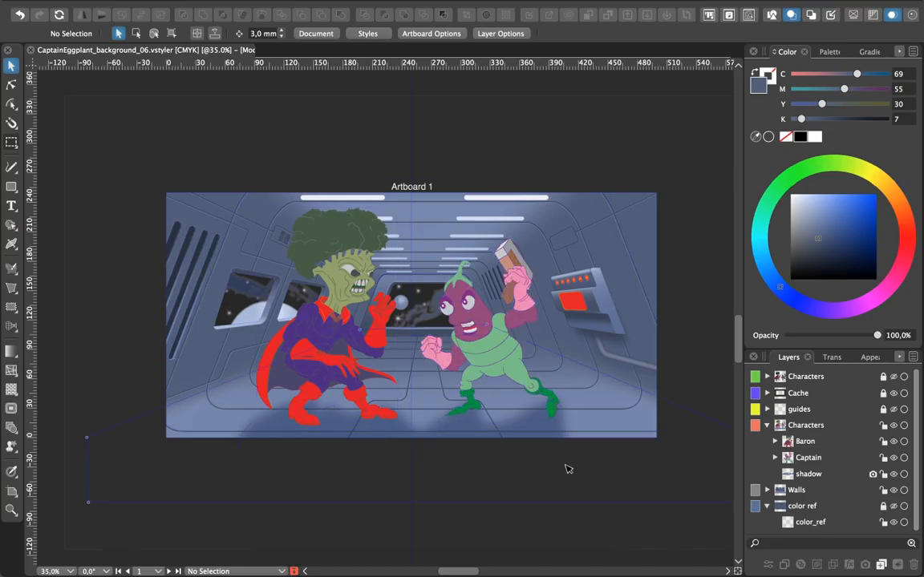
left_click(767, 425)
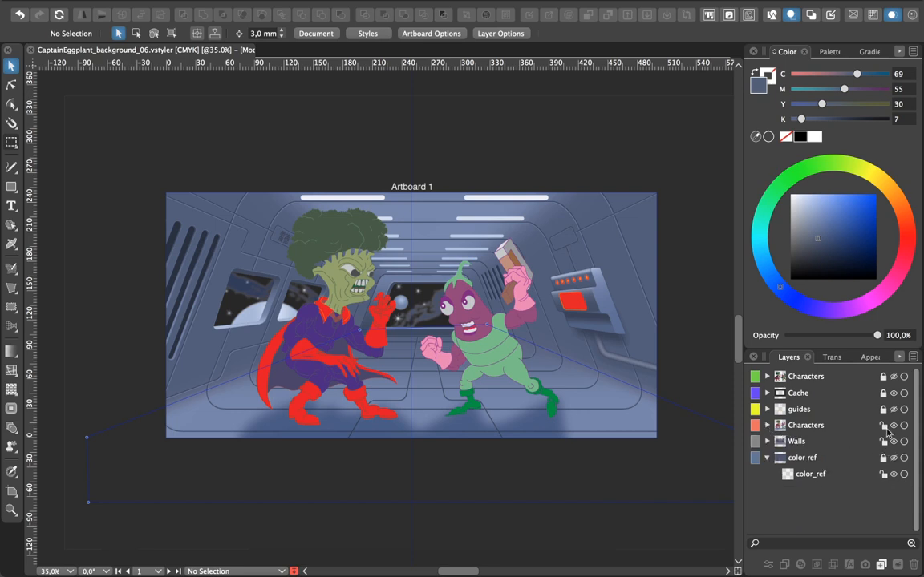
left_click(767, 425)
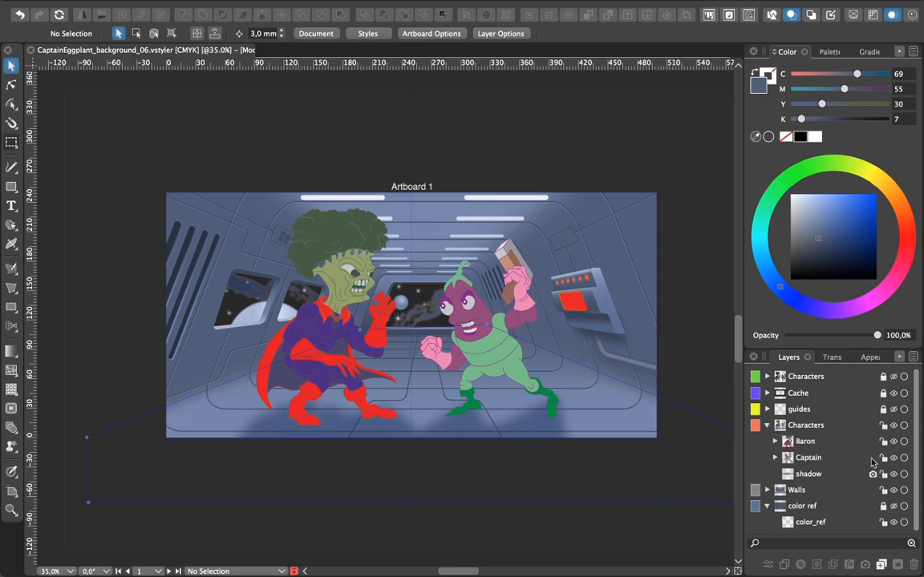
- Hide the flat Baron and Captain objects and show the locked Characters layer with the fully shaded characters
left_click(893, 441)
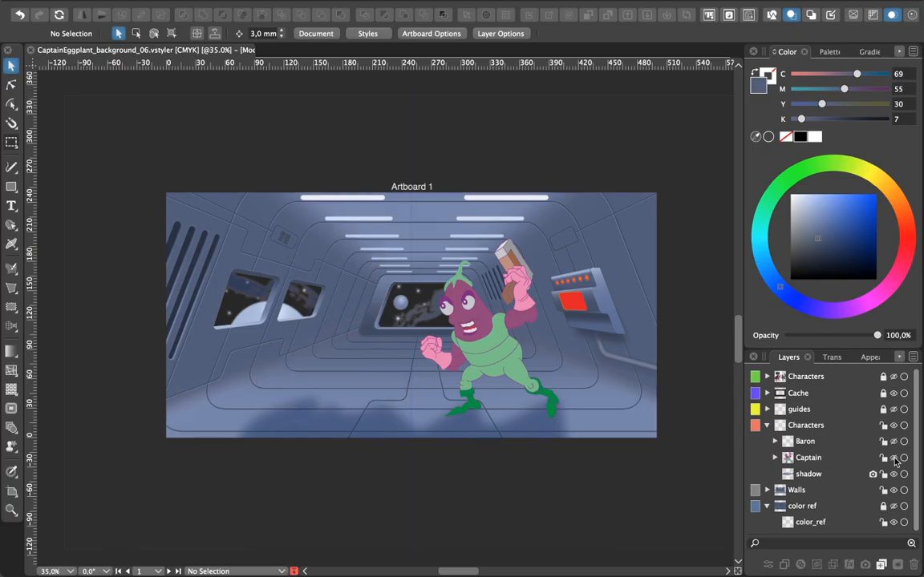
left_click(893, 458)
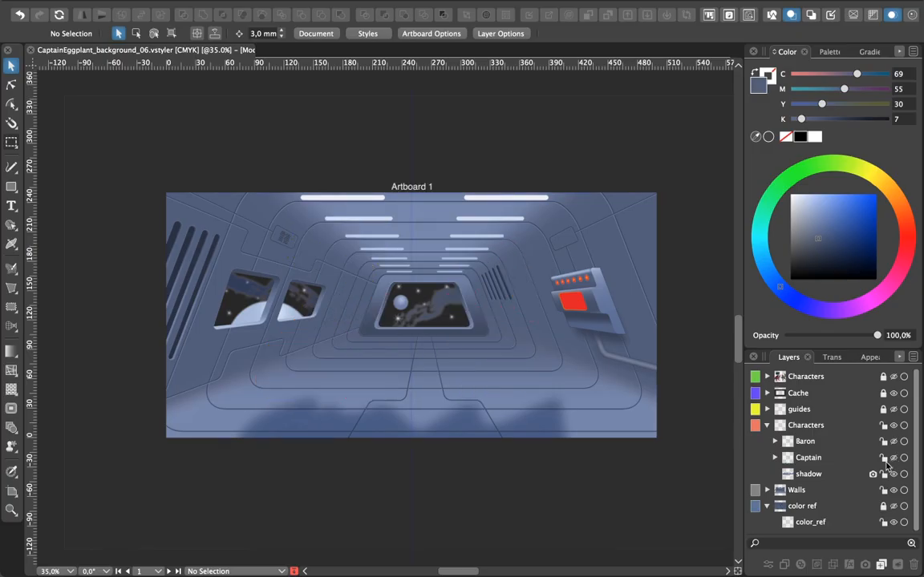
left_click(894, 377)
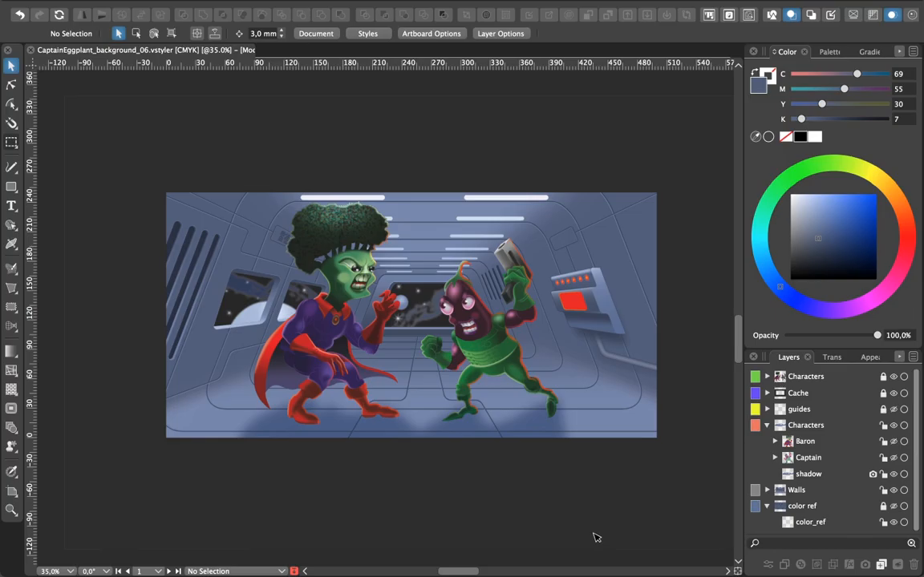
key("super+plus")
key("super+plus")
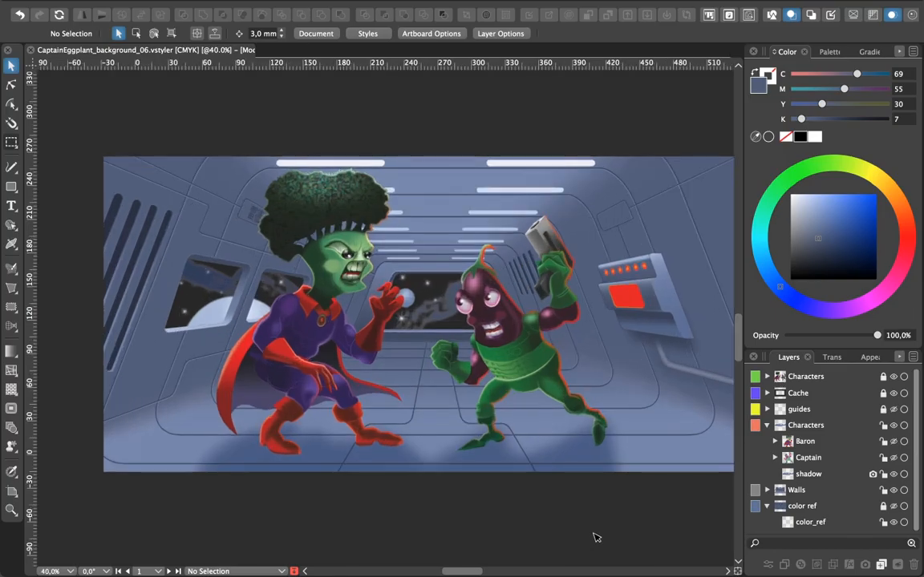
left_click_drag(487, 573, 497, 572)
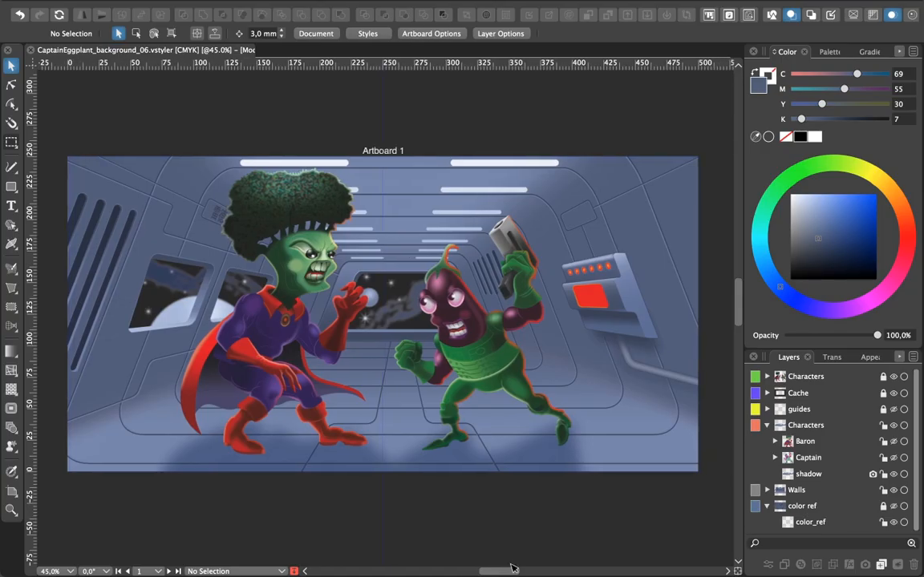